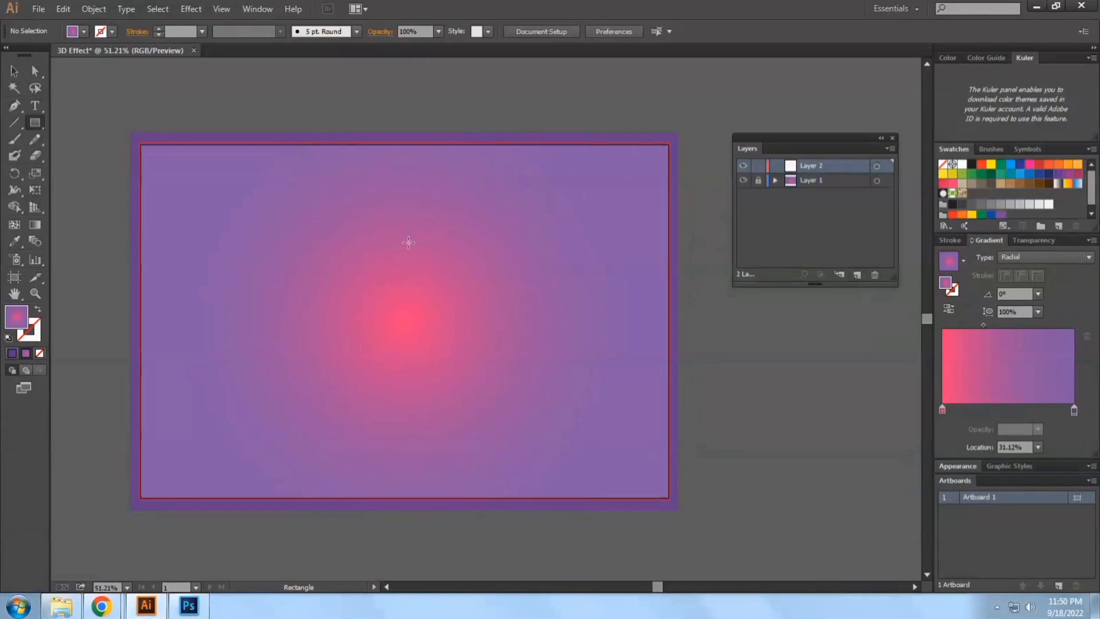
Add the text DADYTECH to the artboard and scale it up to about 957 px wide
left_click(34, 105)
left_click(340, 312)
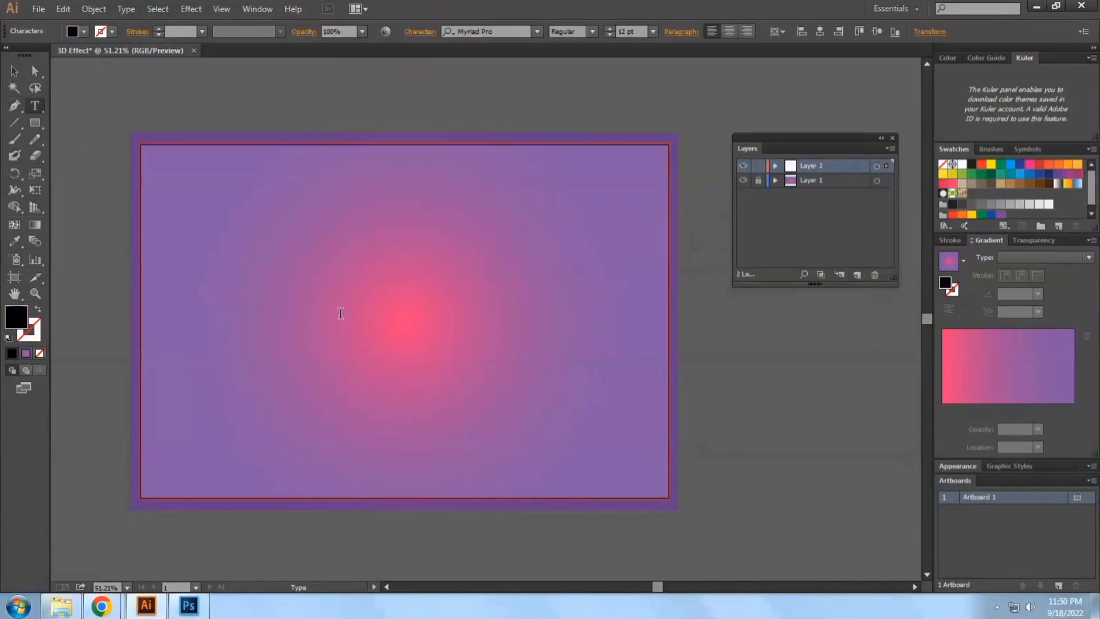
type("DADYTEC")
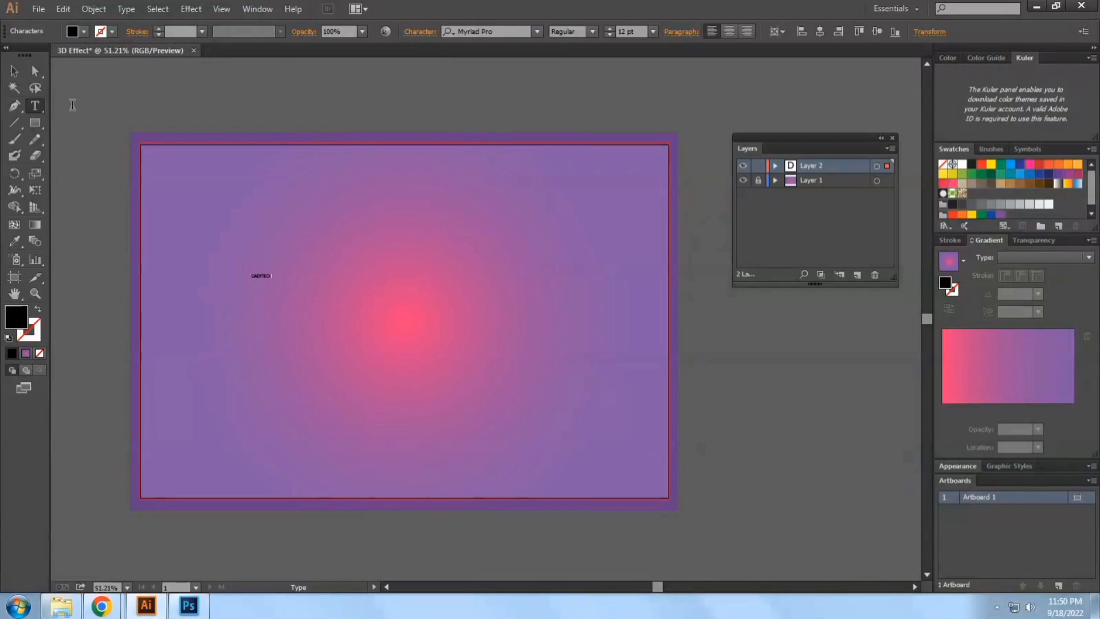
left_click(14, 72)
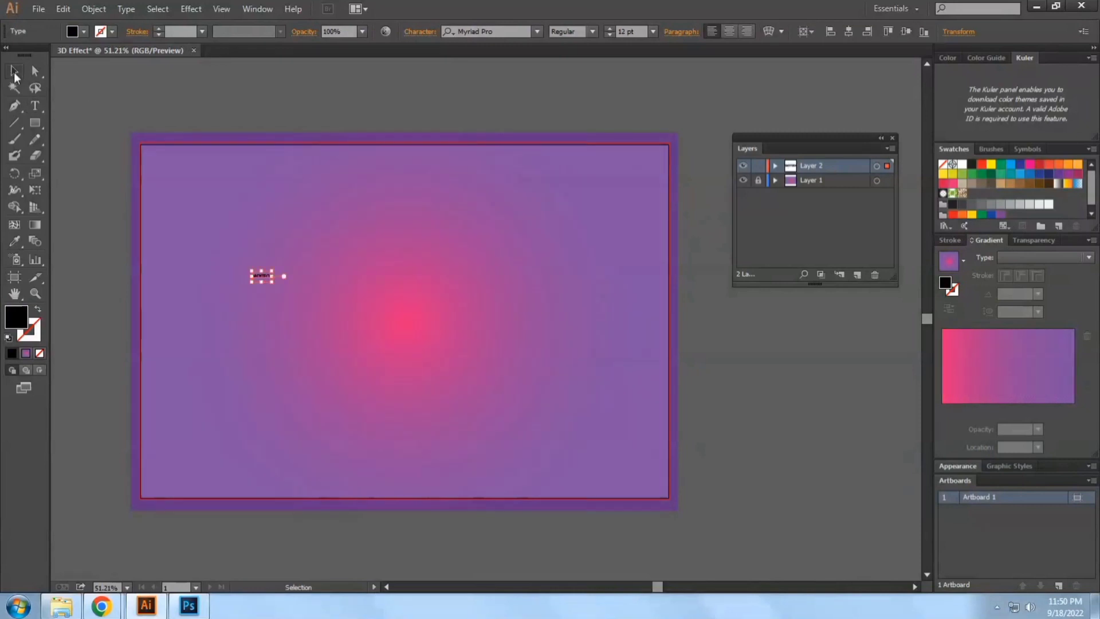
left_click_drag(273, 276, 588, 277)
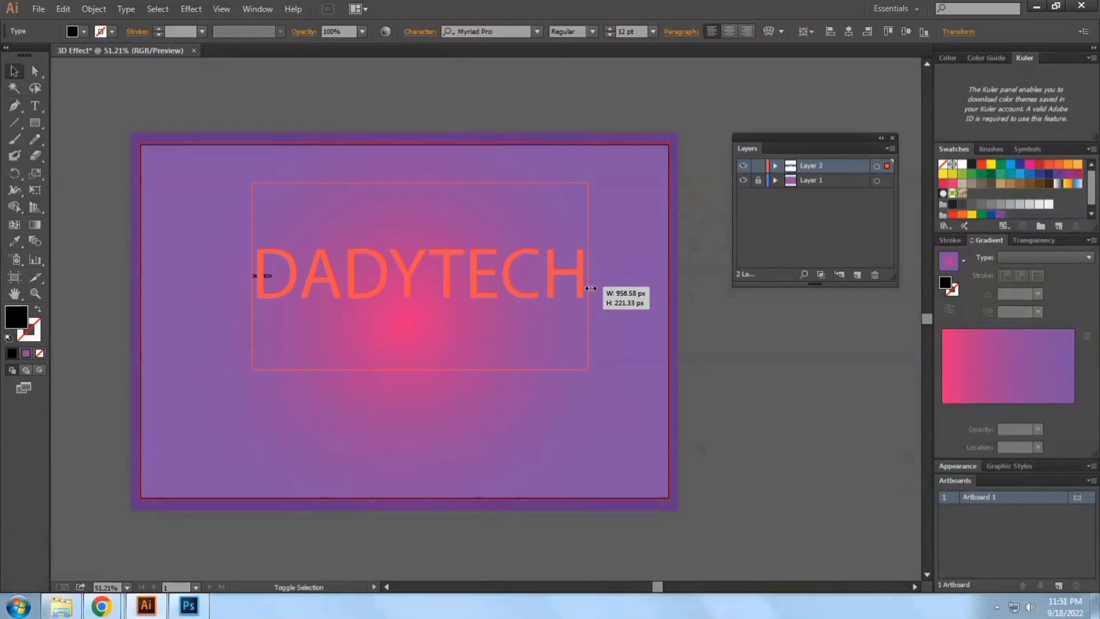
Change the DADYTECH text's font to LibelSuit-Regular
left_click(516, 31)
type("SUI")
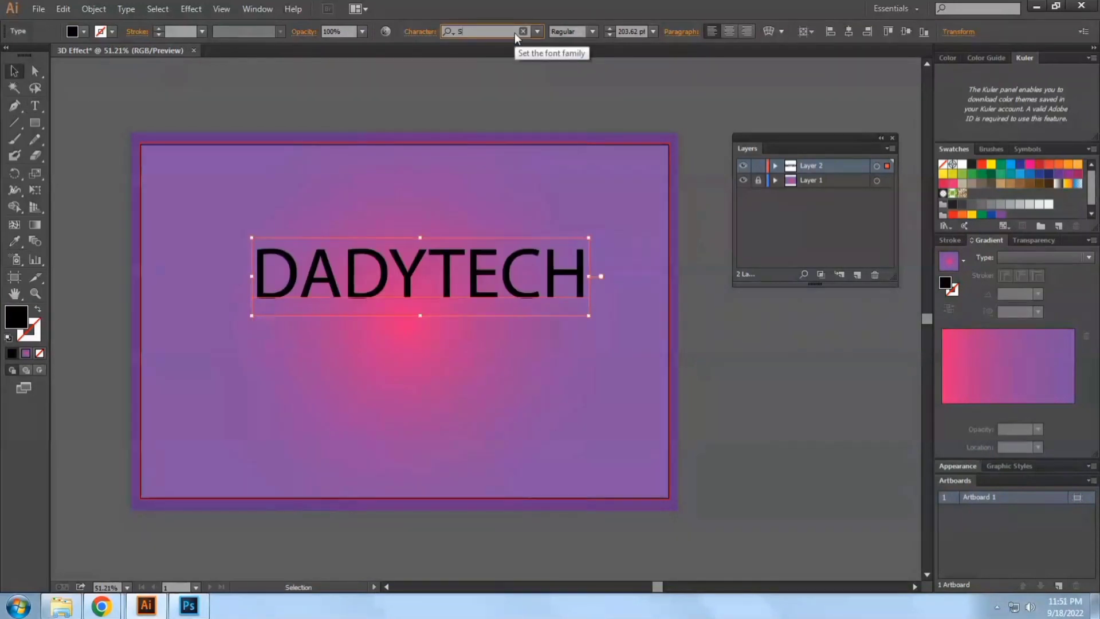
key("Down")
key("Down")
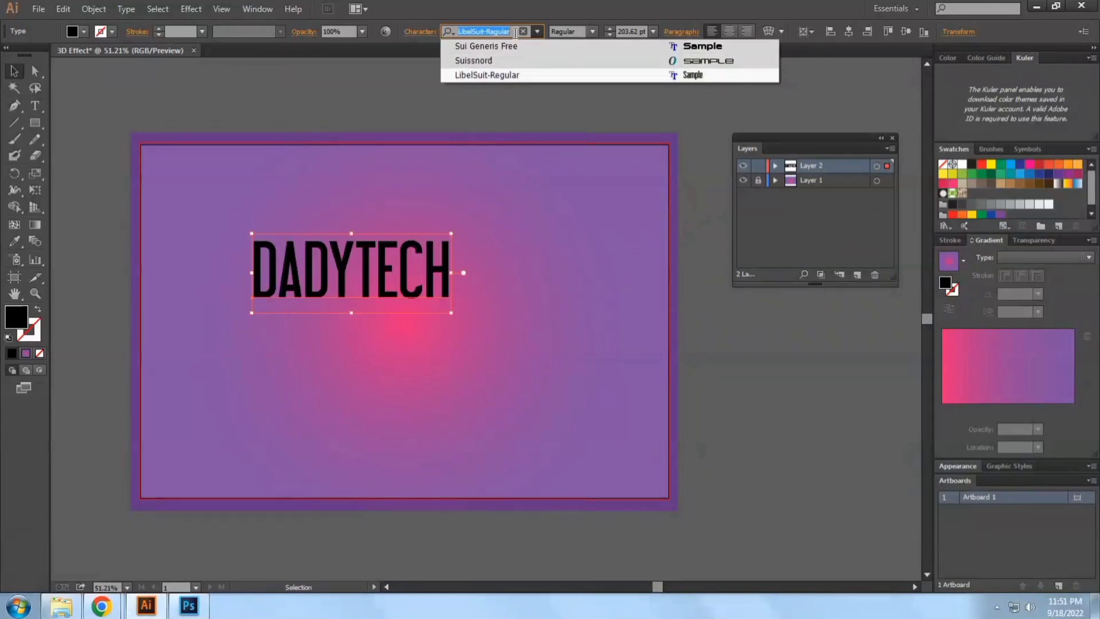
key("Return")
Widen the letter spacing of the DADYTECH text to a tracking of 60
key("alt+Right")
key("alt+Right")
key("alt+Right")
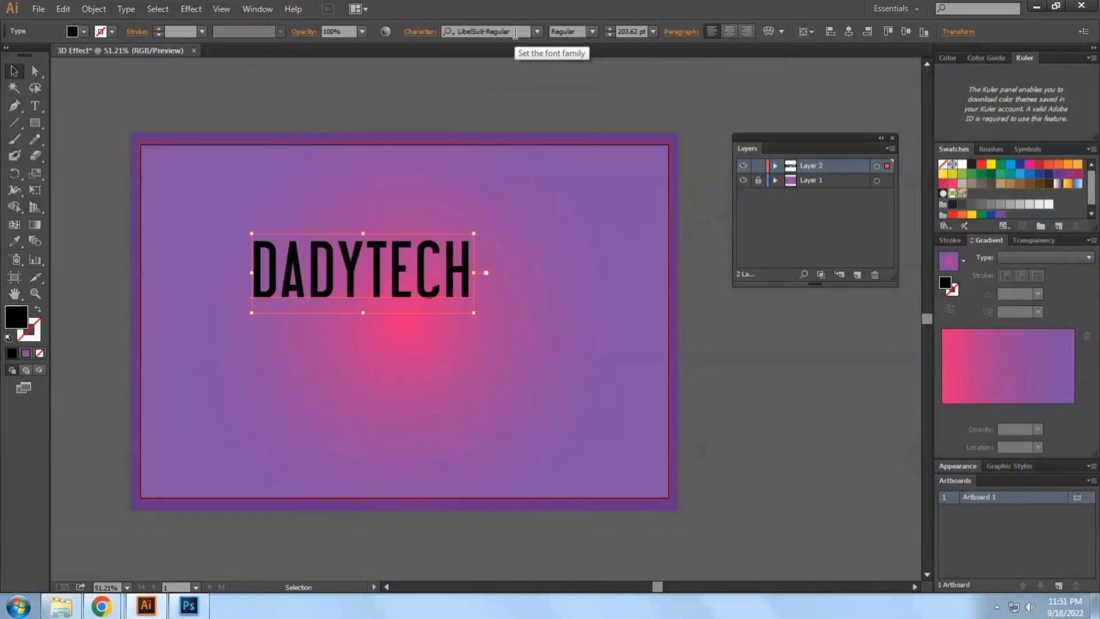
key("ctrl+t")
key("ctrl+t")
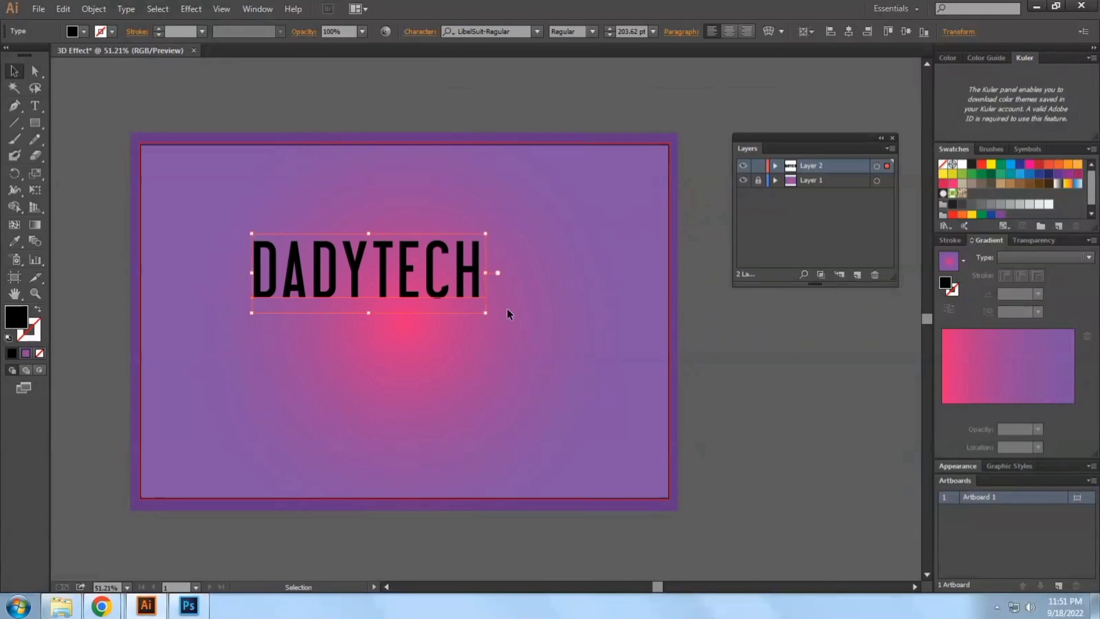
key("ctrl+t")
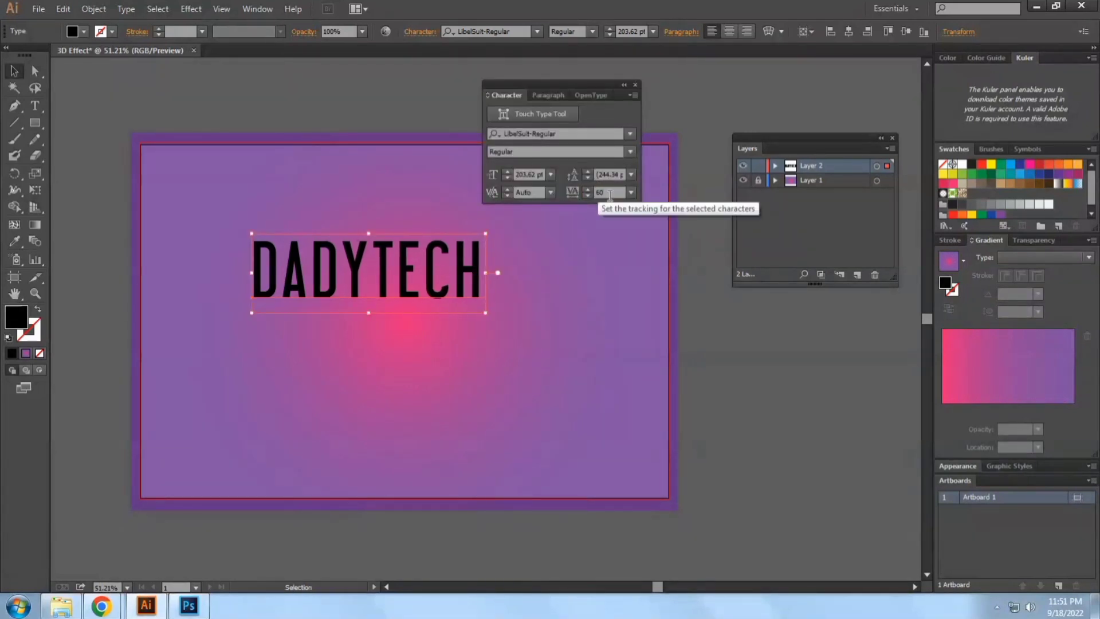
left_click(610, 194)
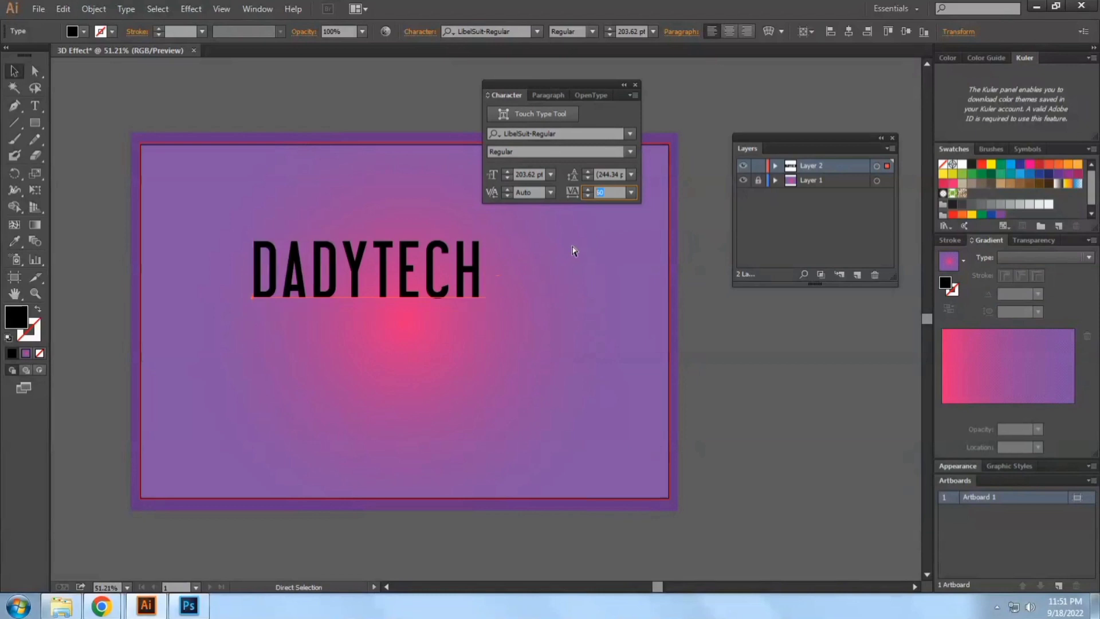
left_click(636, 85)
left_click(510, 280)
Center the DADYTECH text horizontally and vertically on the artboard
left_click(441, 289)
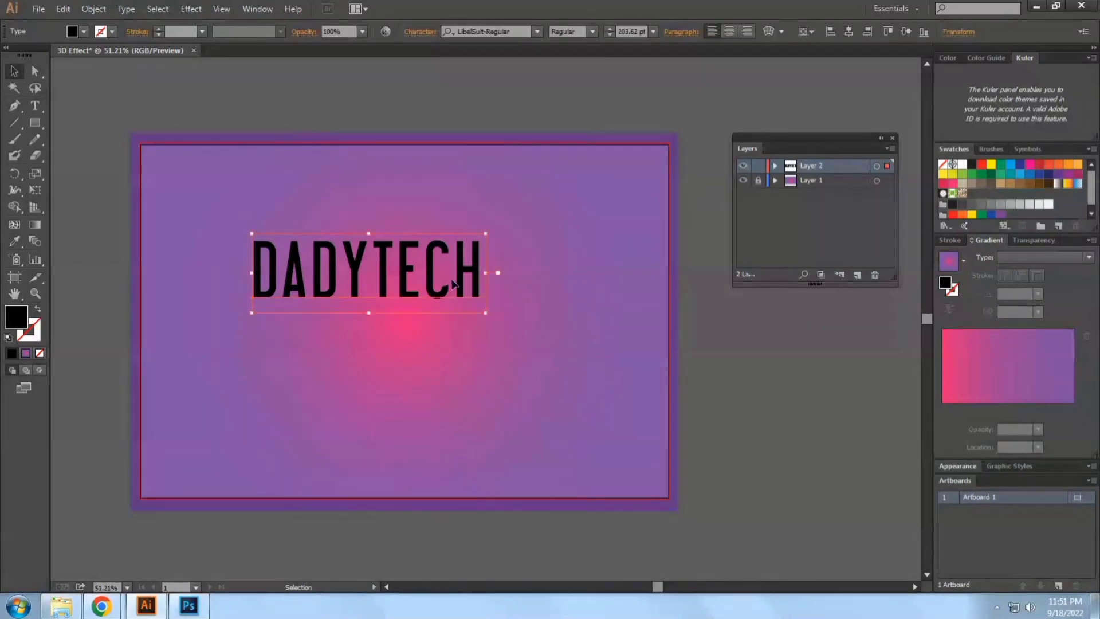
left_click_drag(441, 291, 461, 328)
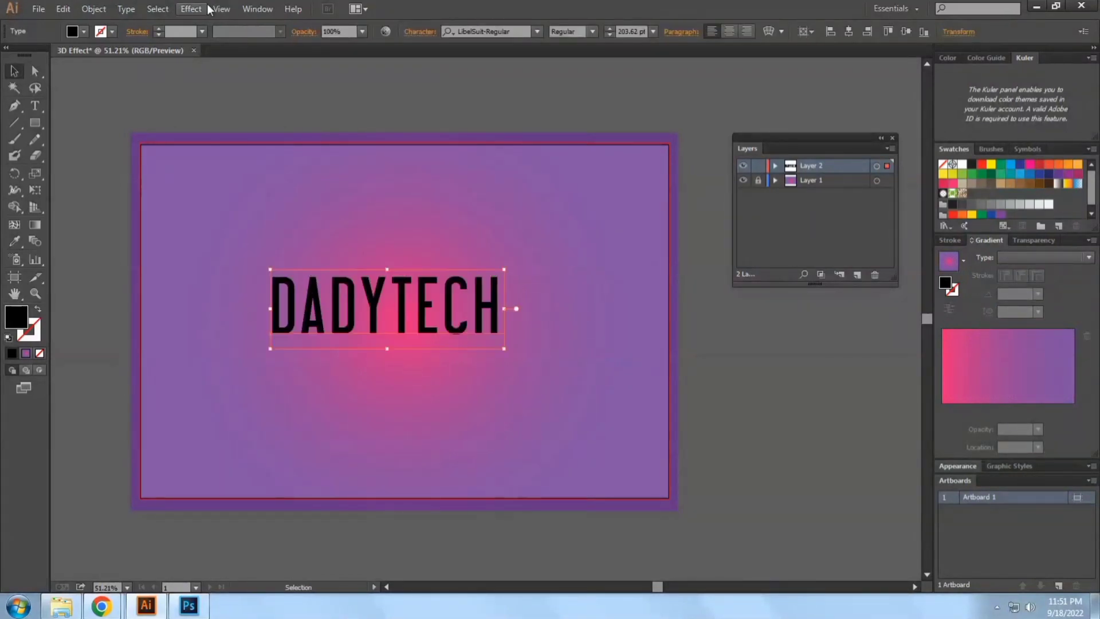
left_click(850, 31)
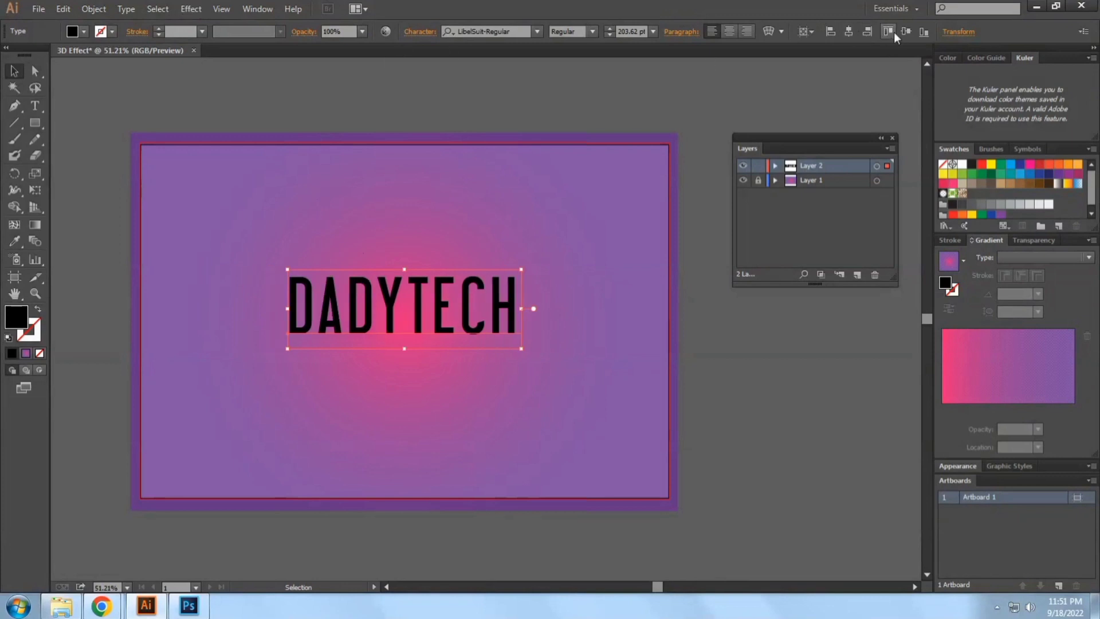
left_click(906, 31)
Apply a 3D Rotate effect to the text using the Isometric Top position, with the preview enabled
left_click(192, 9)
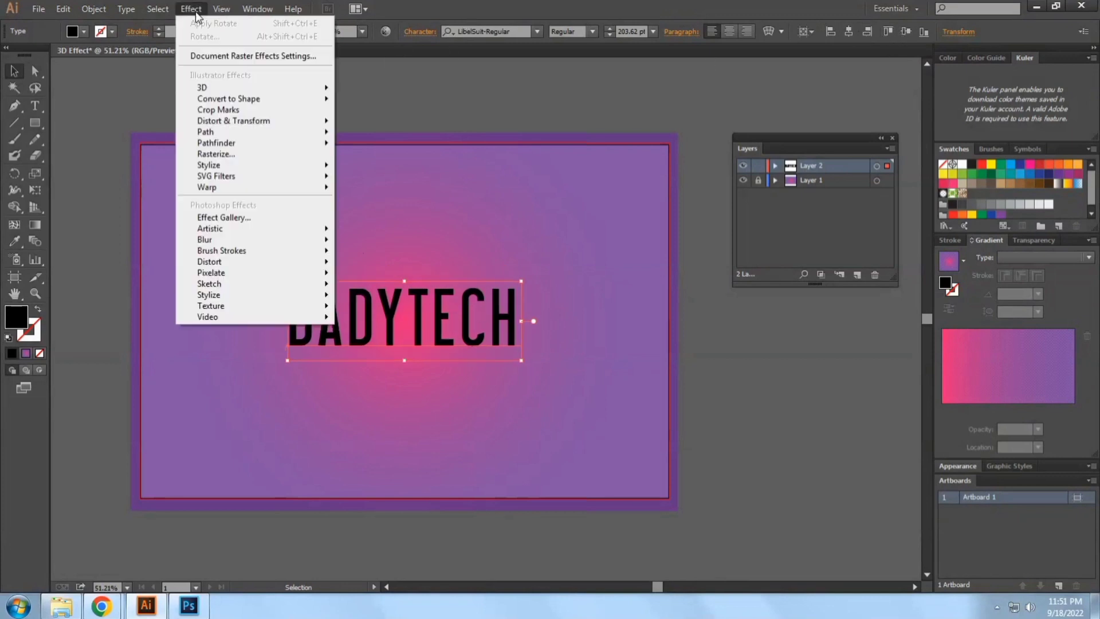
mouse_move(241, 89)
left_click(370, 120)
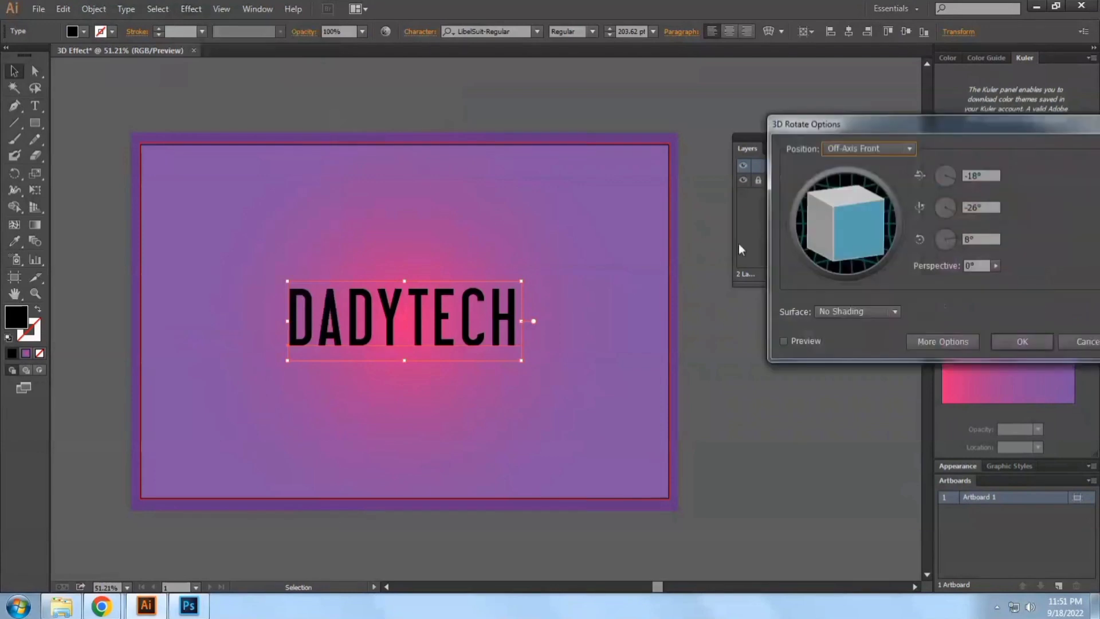
left_click(885, 150)
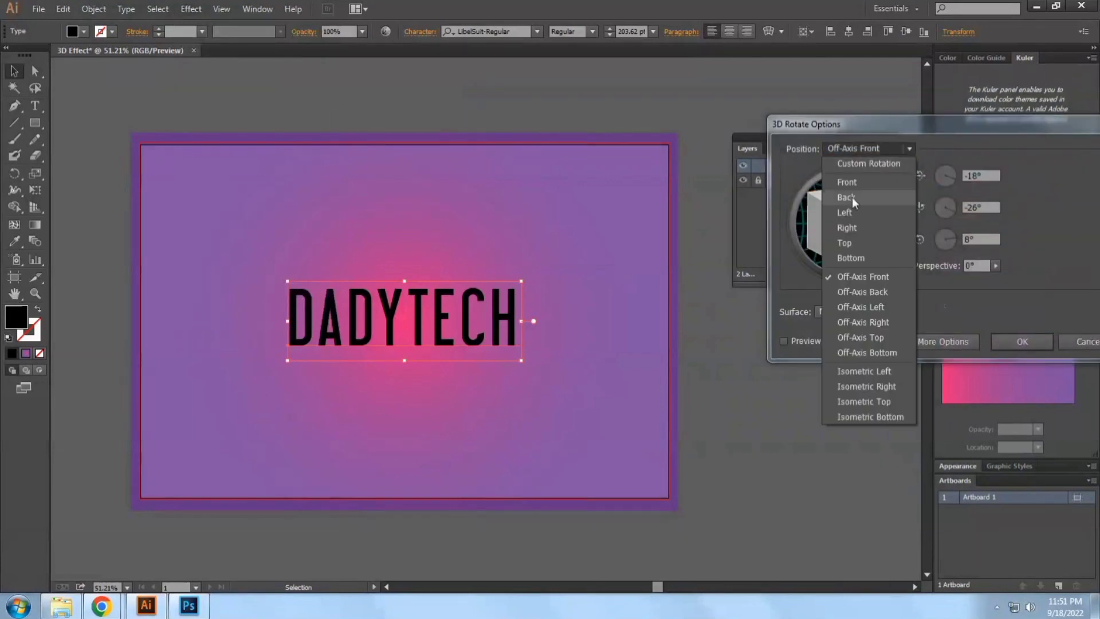
left_click(851, 394)
left_click(811, 339)
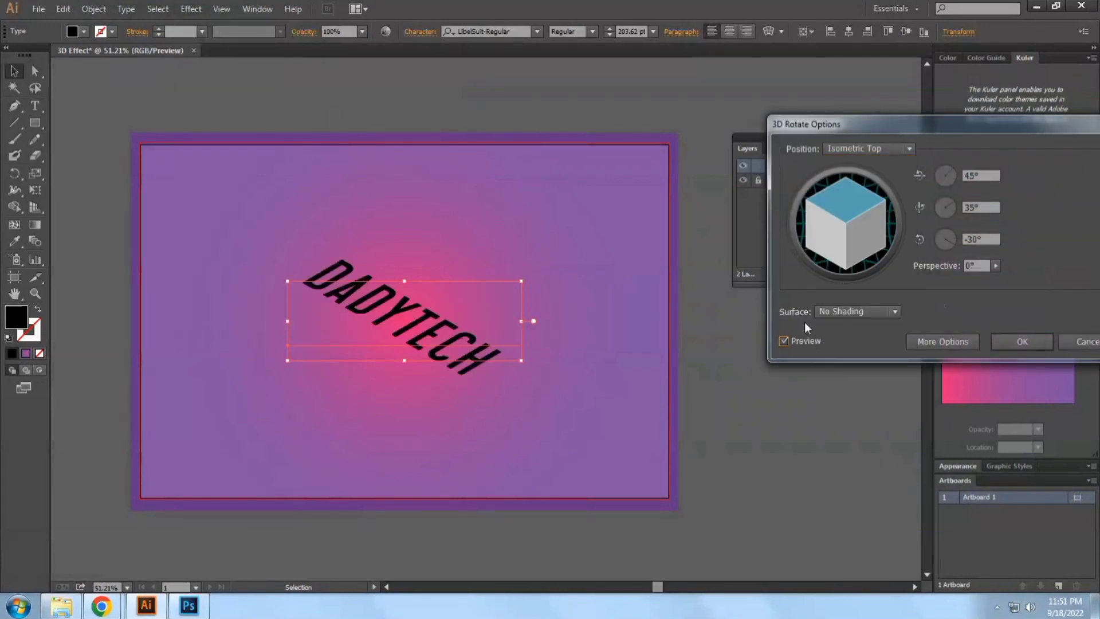
left_click(993, 342)
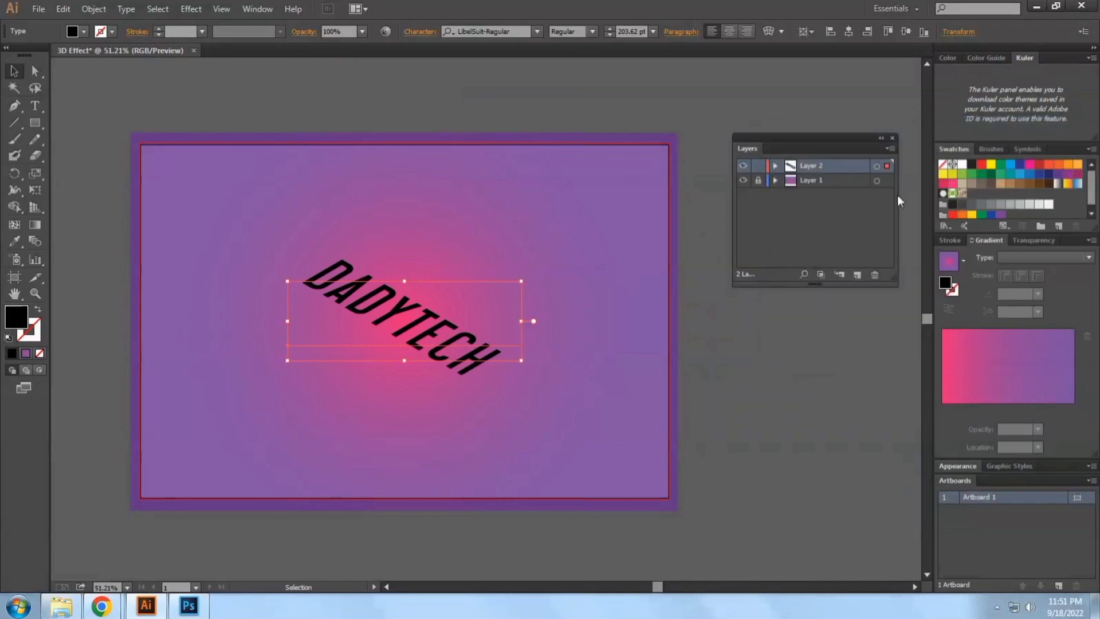
Give the text a white 4 pt stroke with no fill
left_click(963, 165)
key("shift+x")
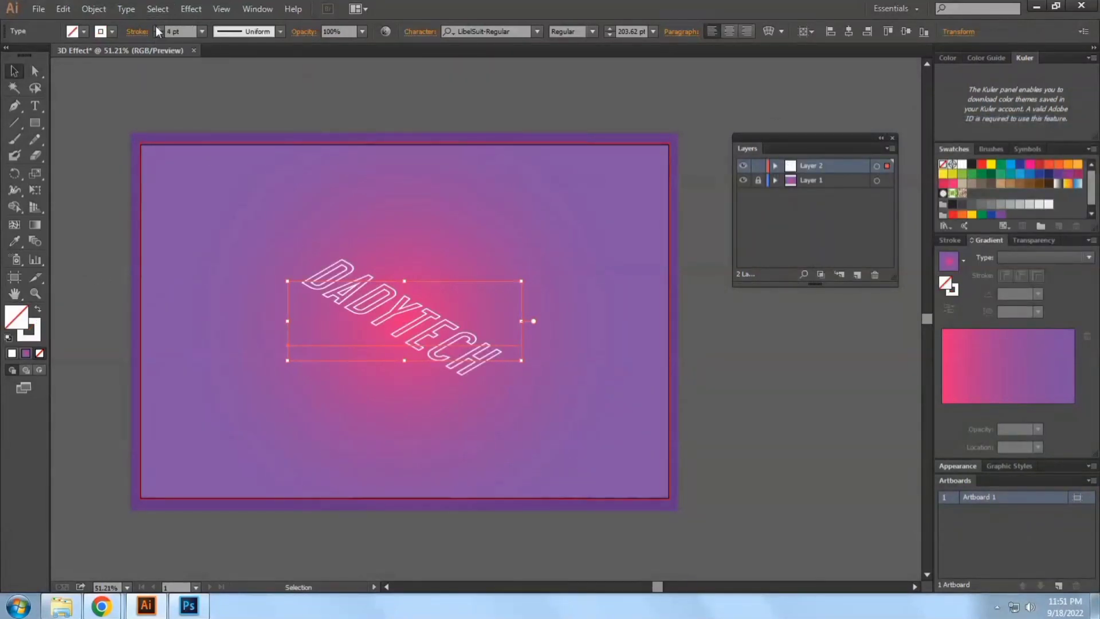
left_click(158, 28)
left_click(137, 31)
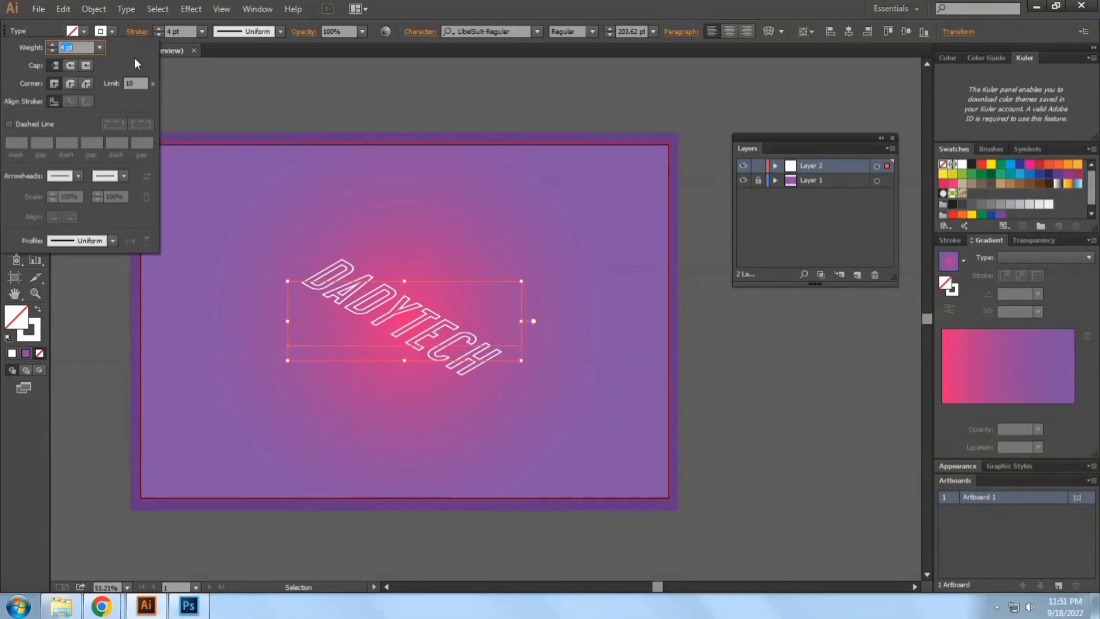
left_click(143, 29)
left_click(284, 243)
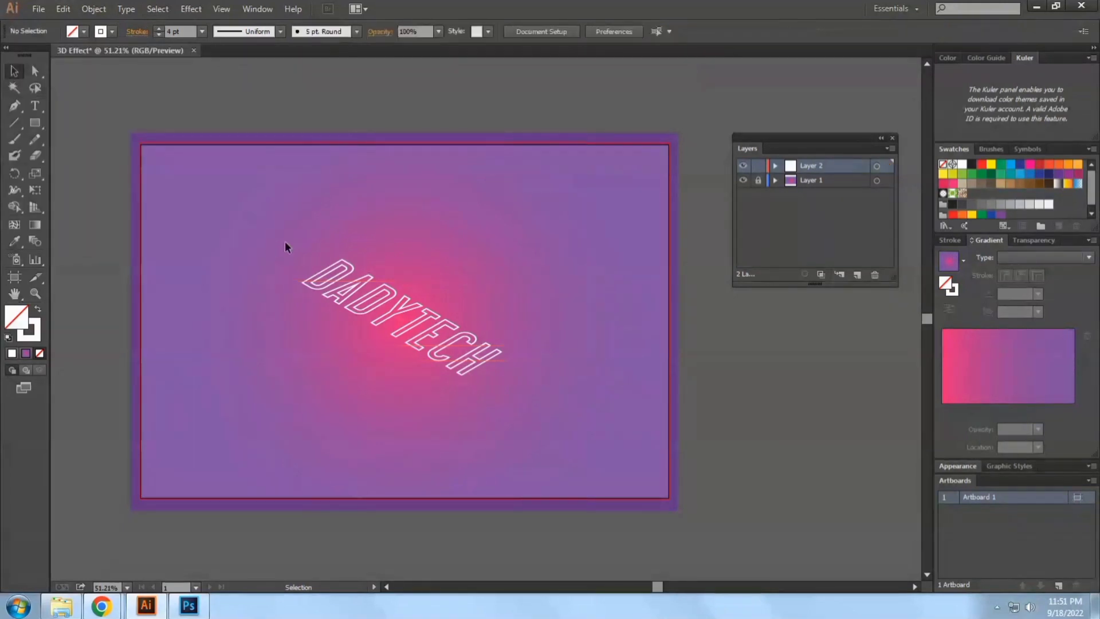
Select the outlined text and expand its appearance
left_click(424, 343)
left_click(294, 278)
left_click(449, 338)
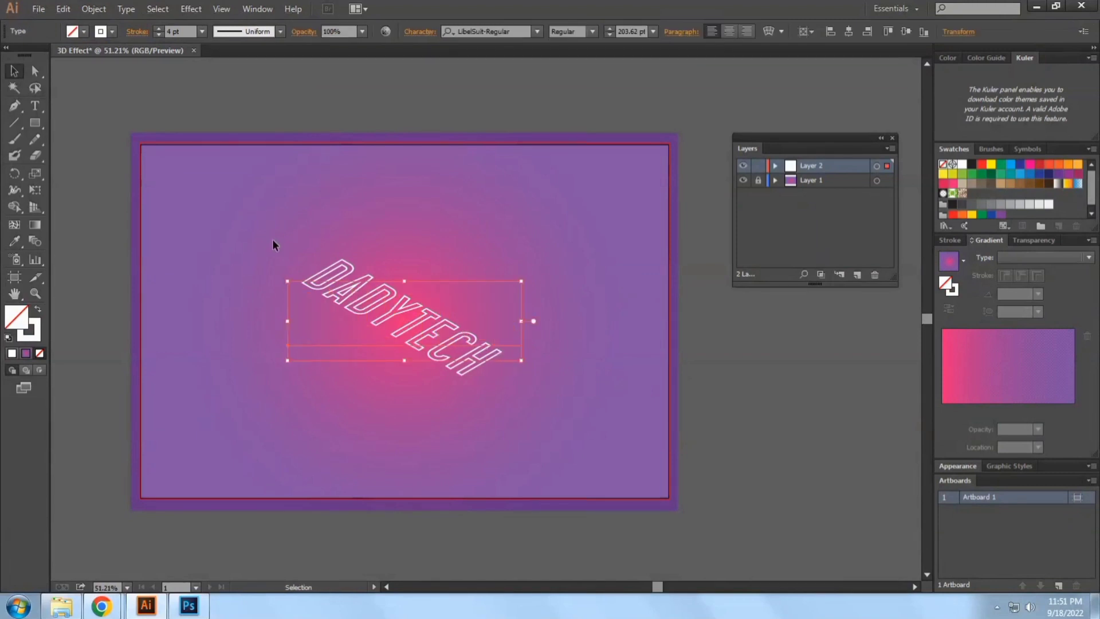
left_click(93, 9)
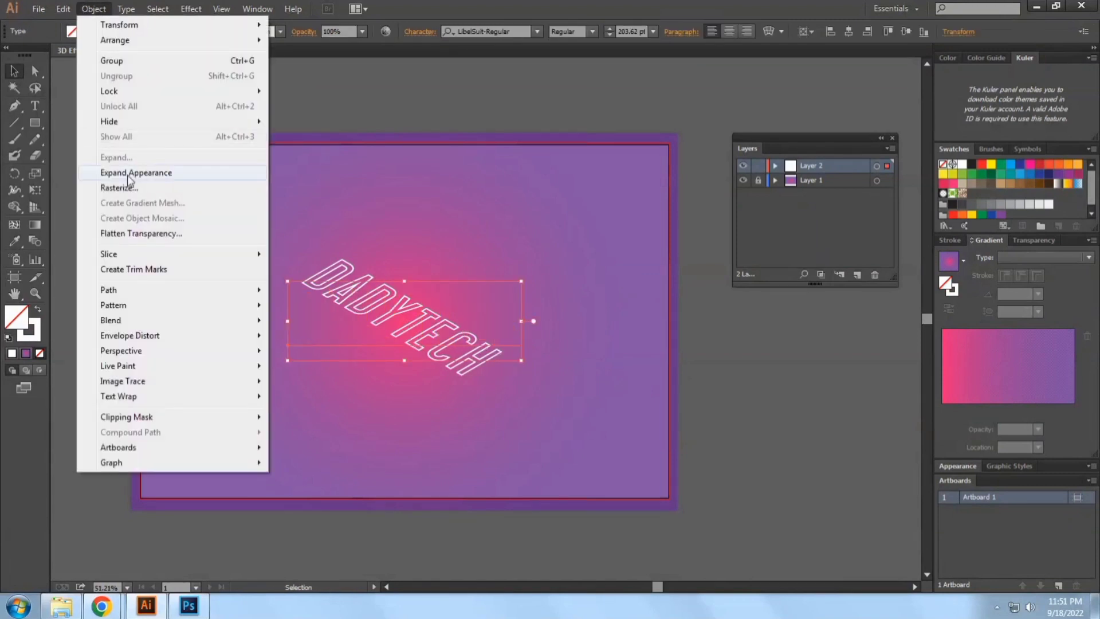
left_click(130, 174)
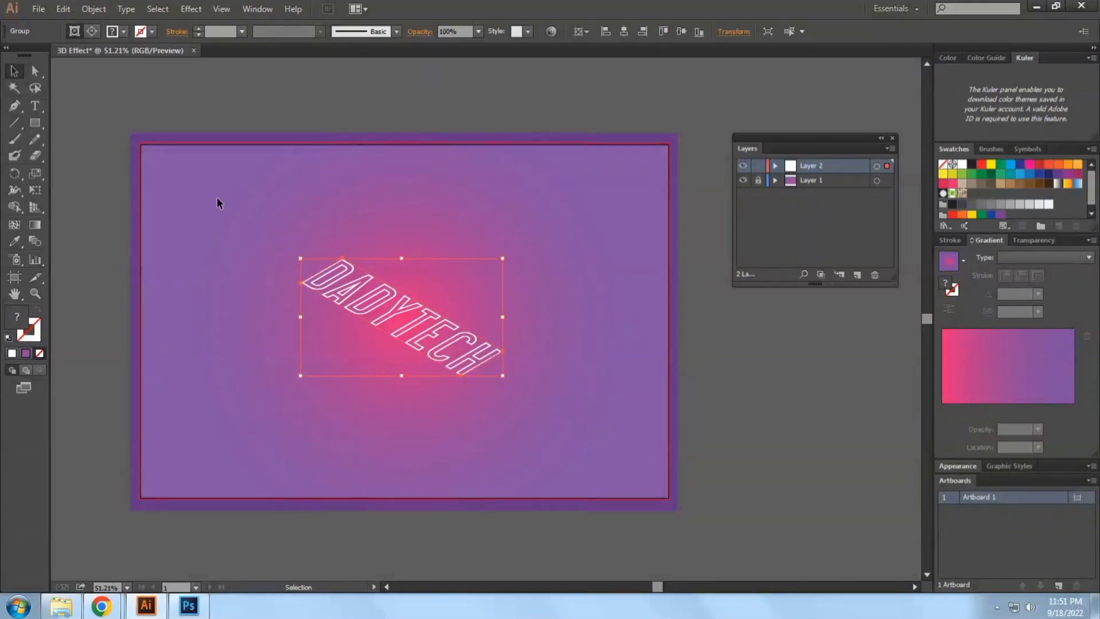
Ungroup the expanded DADYTECH lettering repeatedly into separate letter shapes
right_click(378, 301)
left_click(426, 382)
left_click(475, 390)
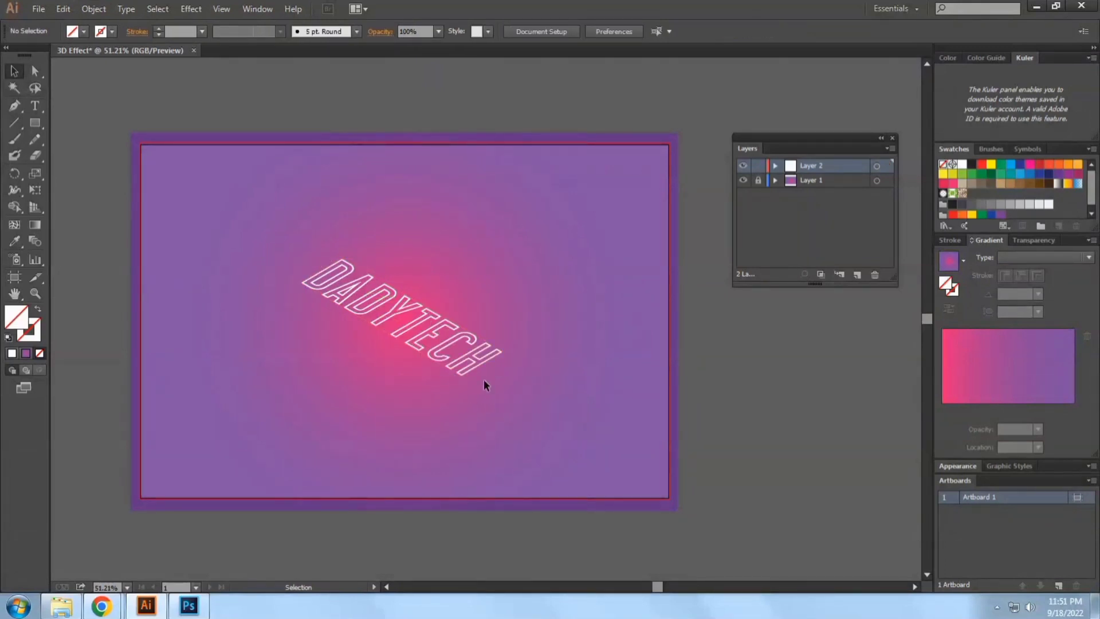
right_click(435, 305)
left_click(480, 386)
left_click(569, 453)
left_click(449, 345)
left_click(252, 230)
Apply a Transform effect to all the letter shapes with a 20 px vertical move and two copies
key("ctrl+space")
left_click_drag(205, 200, 628, 479)
left_click(550, 382)
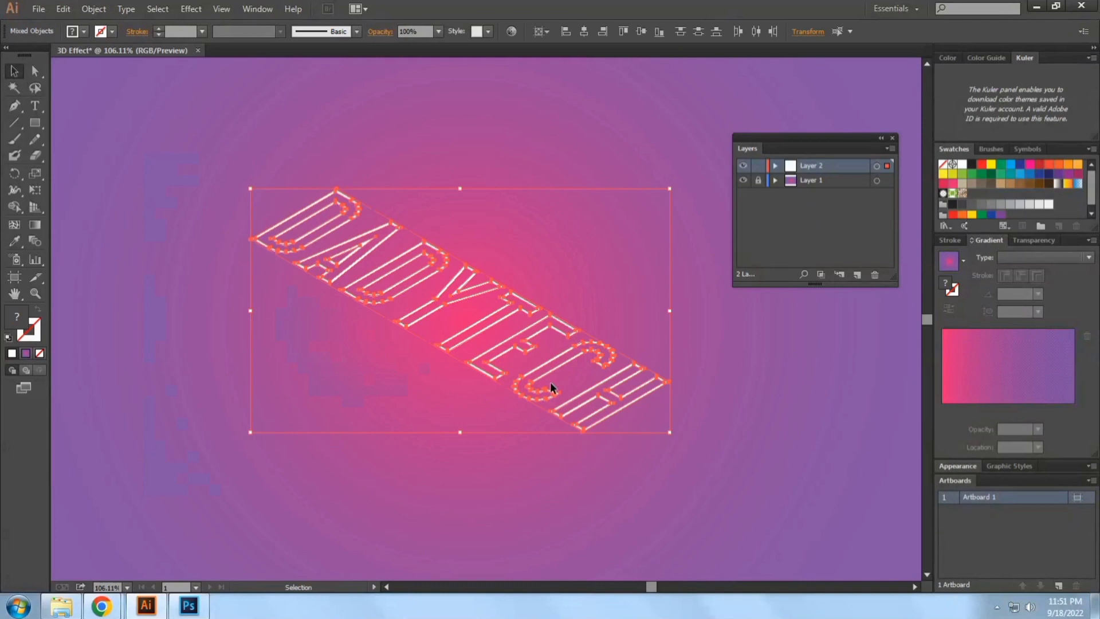
left_click(191, 9)
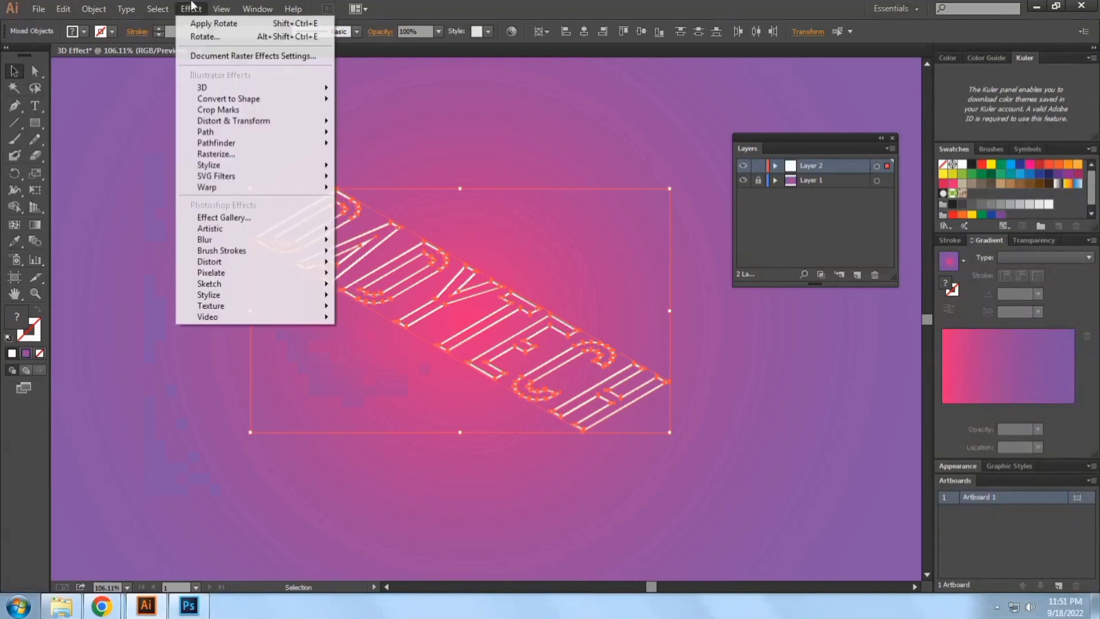
mouse_move(241, 121)
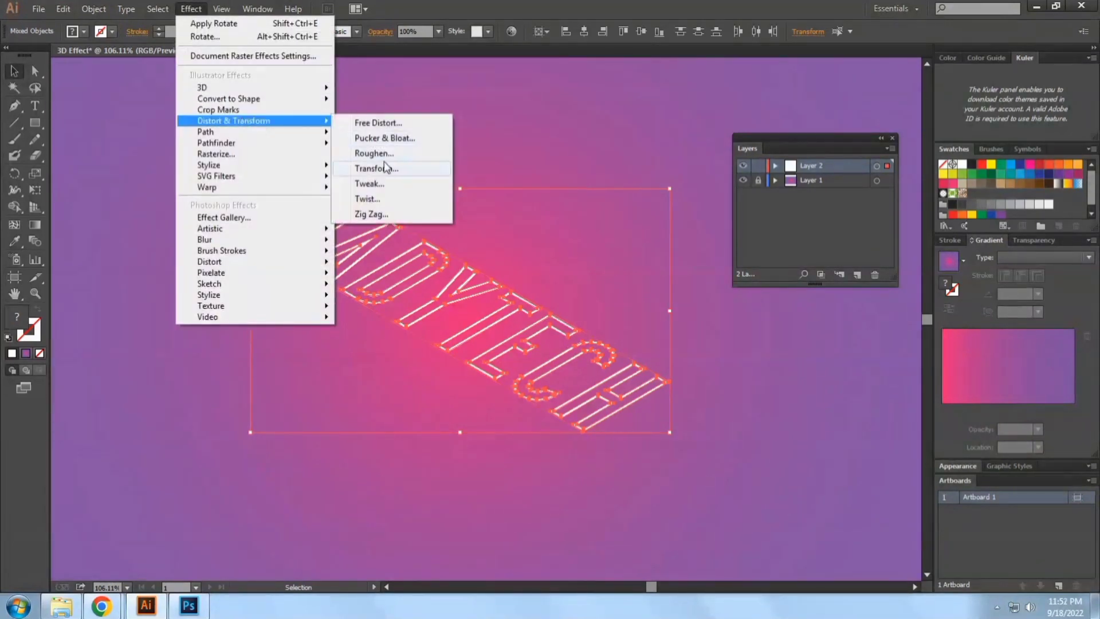
left_click(349, 166)
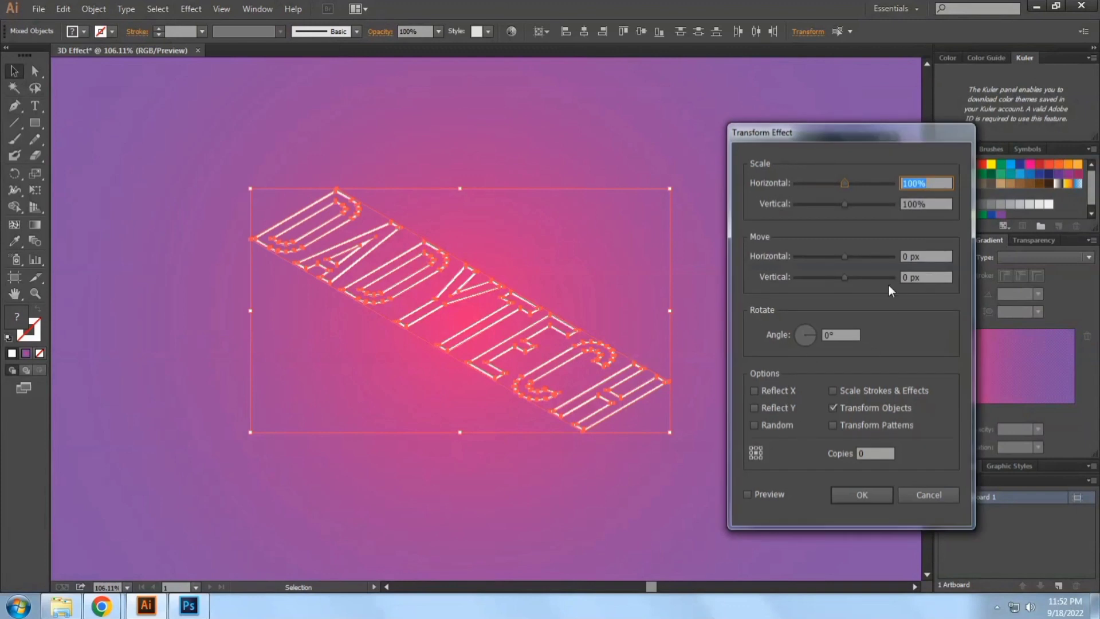
left_click(924, 277)
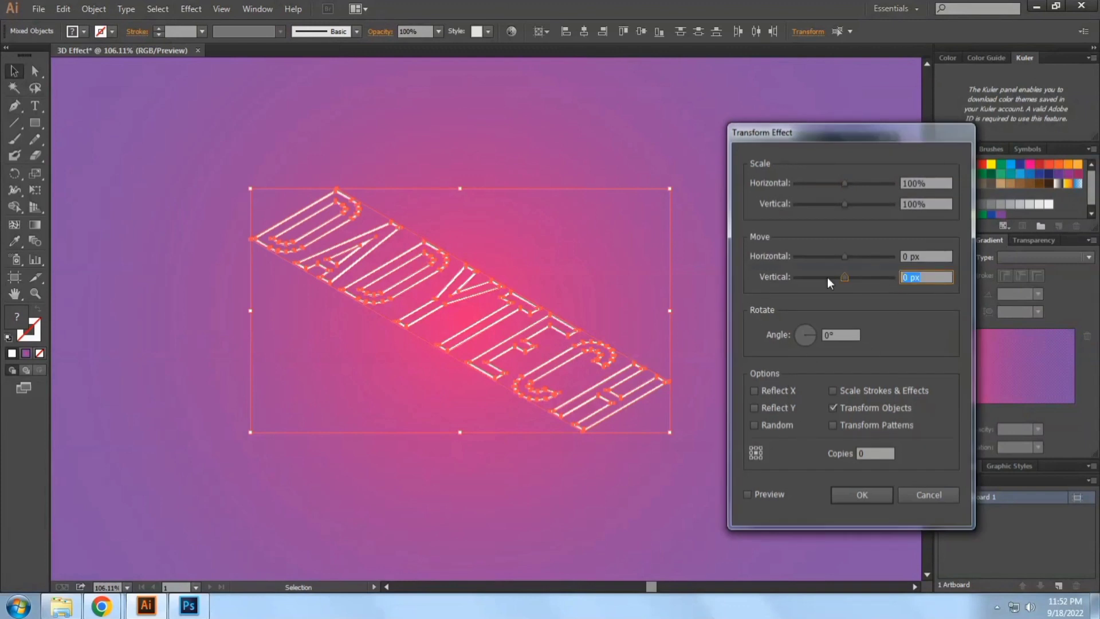
type("20")
left_click(875, 453)
type("20")
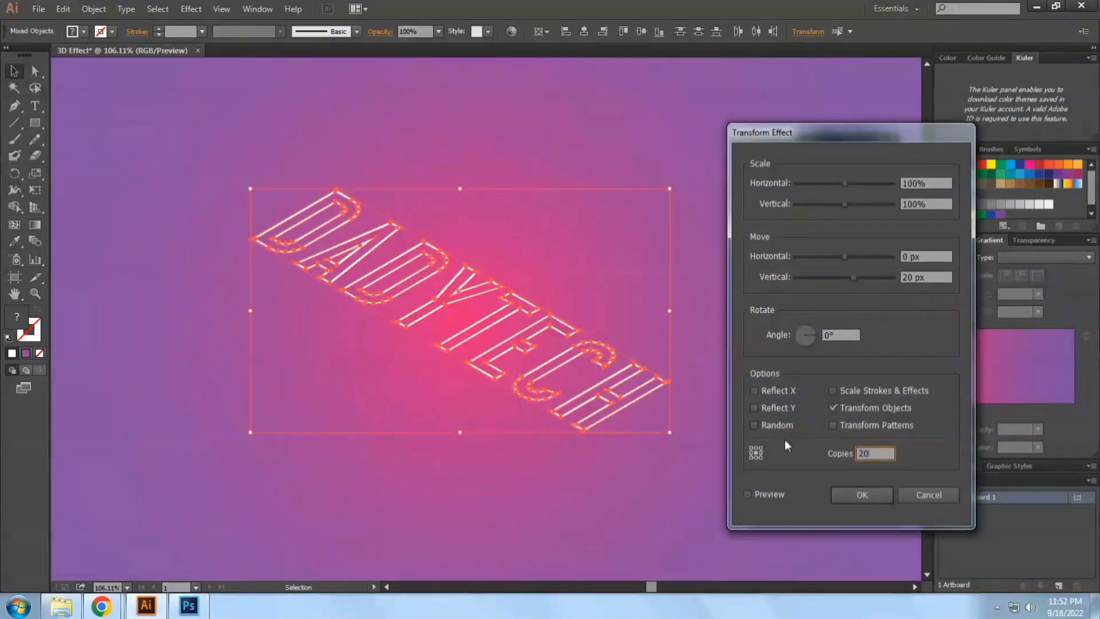
left_click(762, 493)
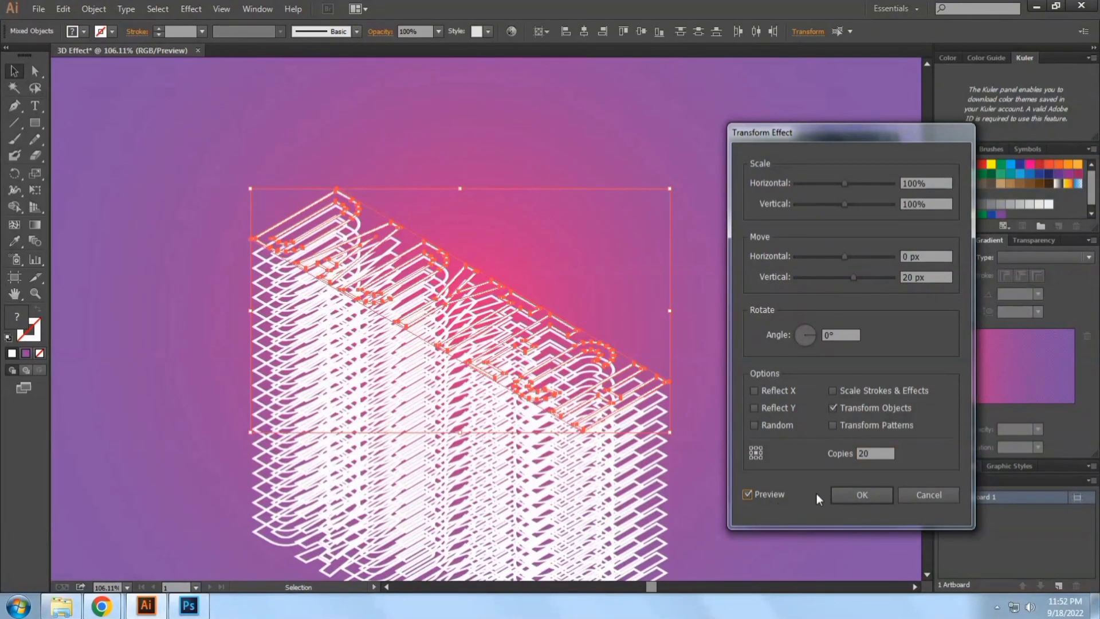
left_click(877, 454)
left_click(862, 494)
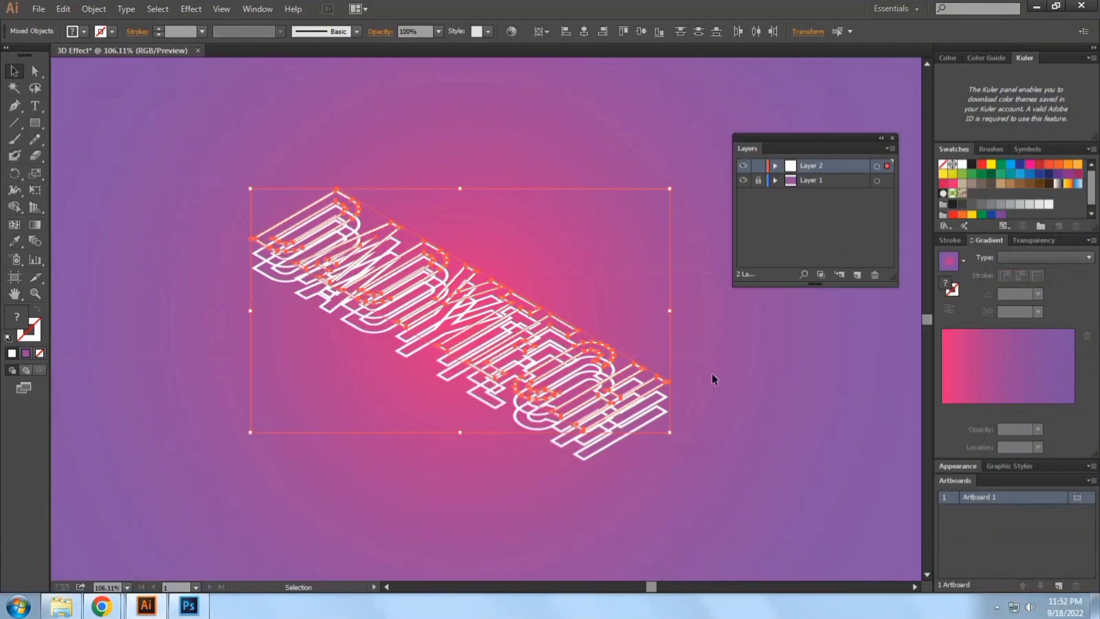
Select all the DADYTECH lettering and expand its appearance to turn the Transform effect copies into real shapes
left_click(740, 393)
left_click_drag(722, 392, 672, 368)
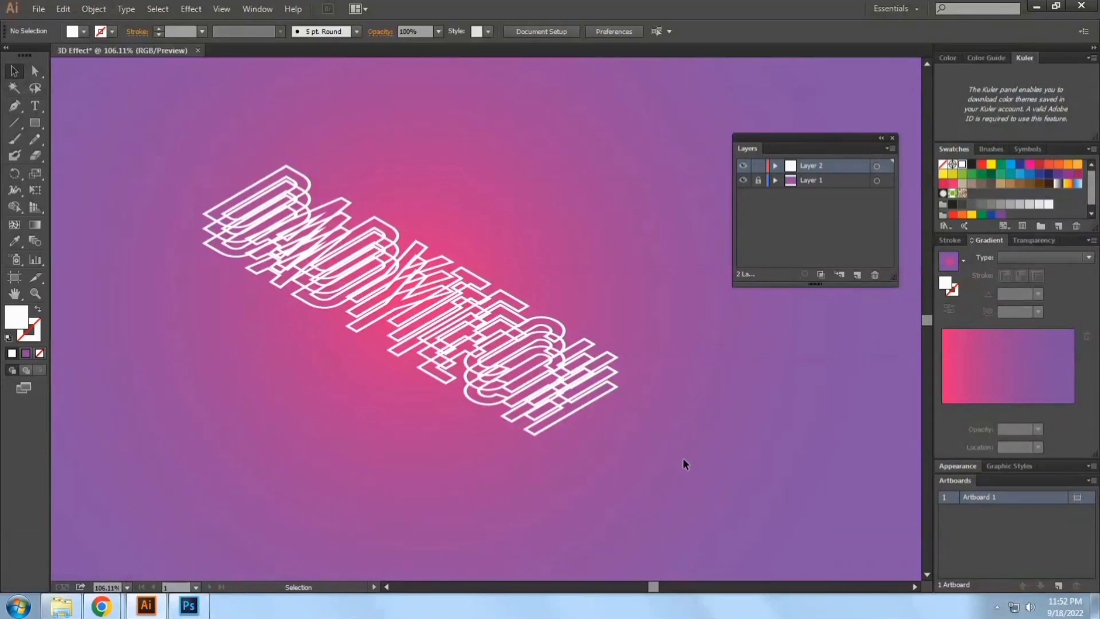
key("ctrl+a")
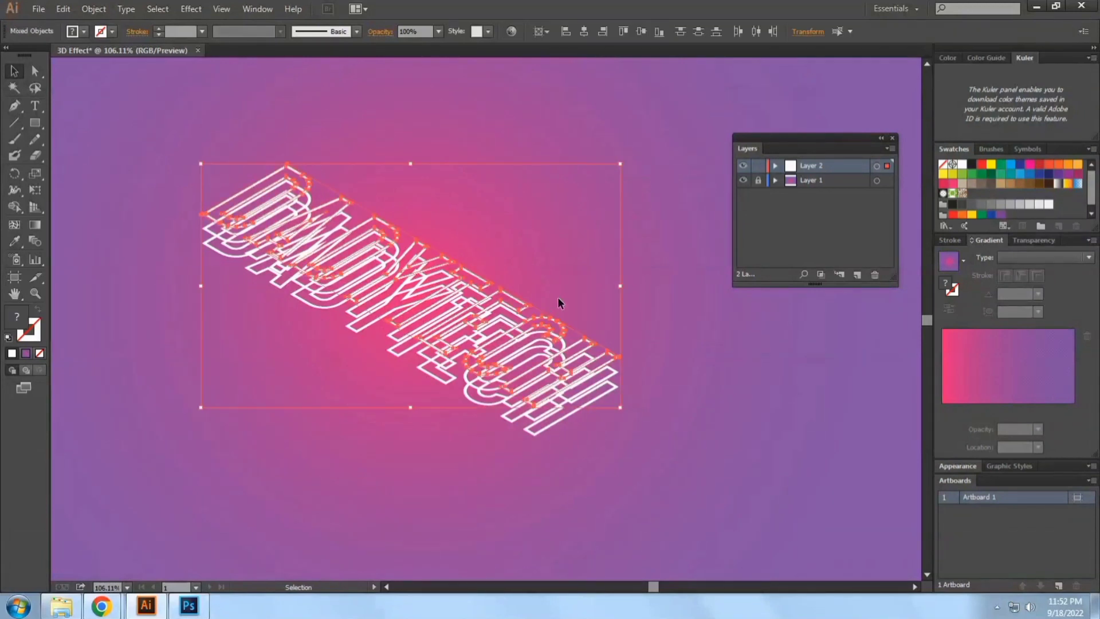
left_click(591, 297)
left_click(600, 357)
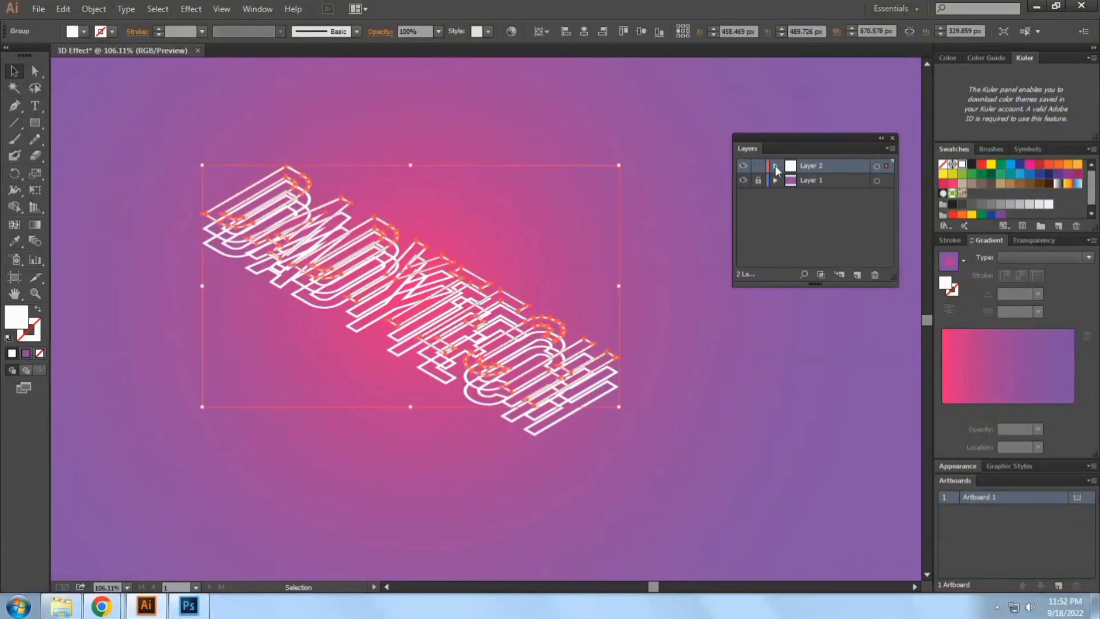
left_click(776, 165)
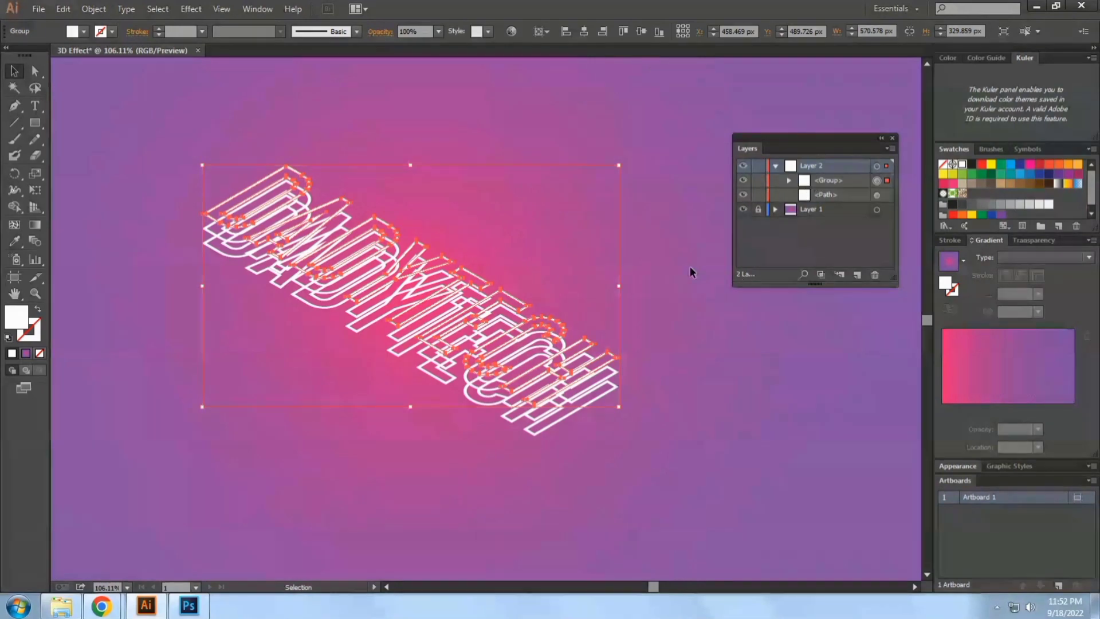
key("ctrl+a")
left_click(94, 9)
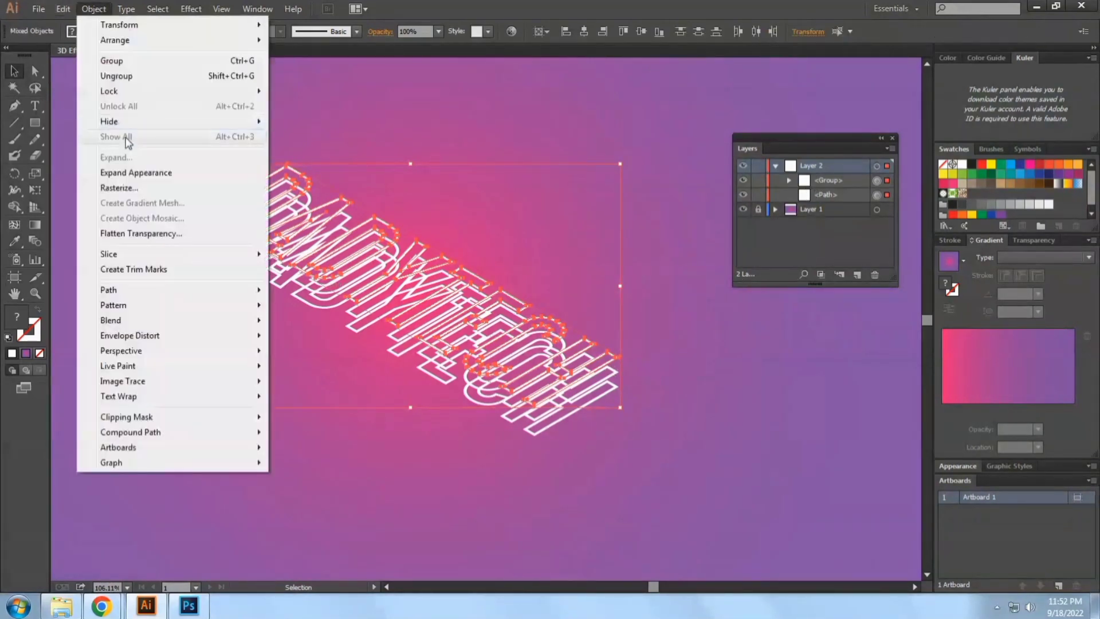
left_click(129, 172)
left_click(539, 331)
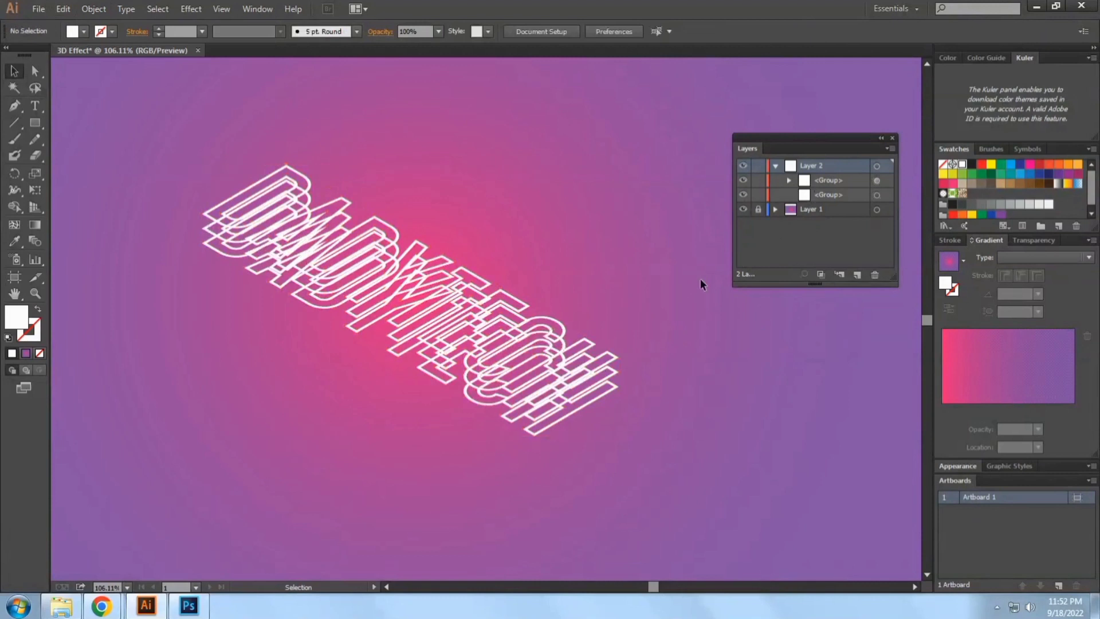
Ungroup the expanded lettering so each stacked copy of the word is a separate group
left_click(824, 184)
left_click(757, 209)
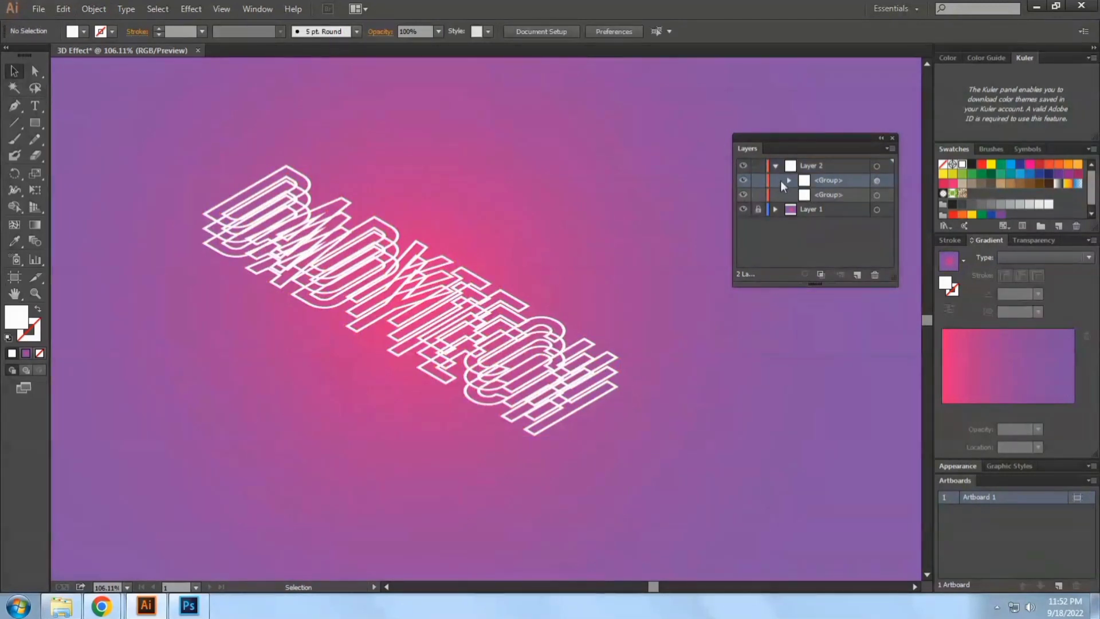
left_click_drag(641, 407, 554, 287)
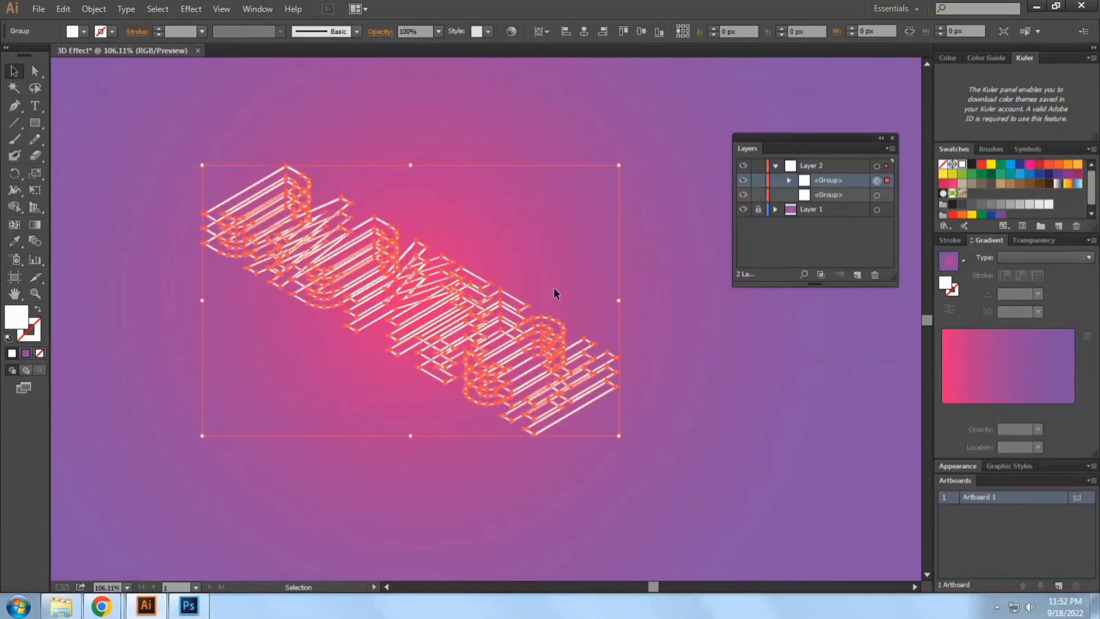
left_click(555, 290)
left_click(577, 342)
right_click(576, 342)
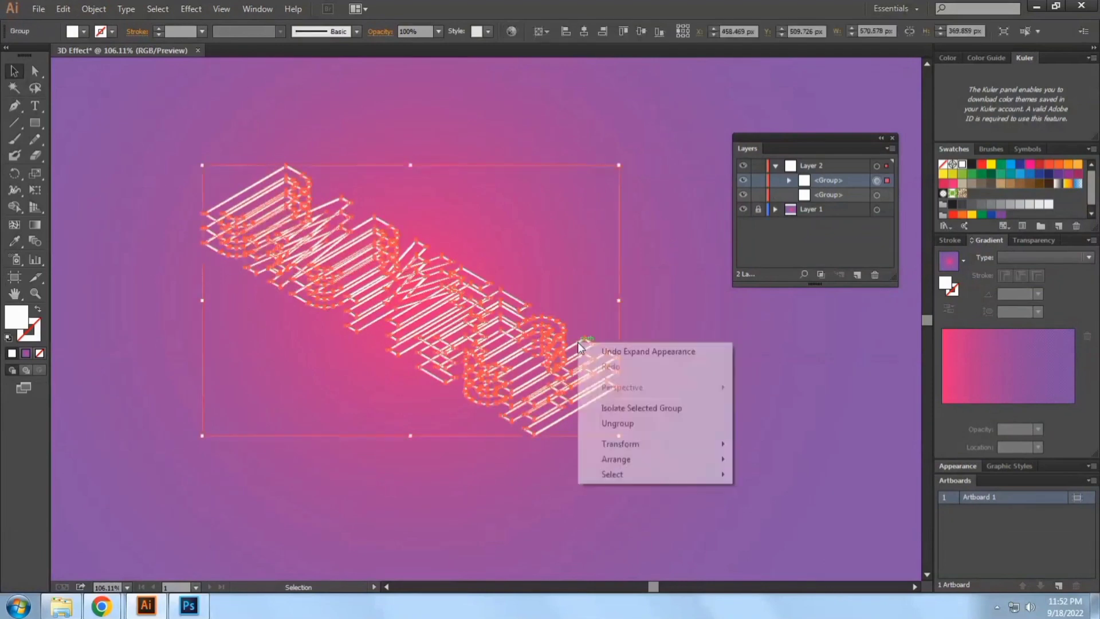
left_click(612, 423)
left_click(594, 339)
left_click(581, 335)
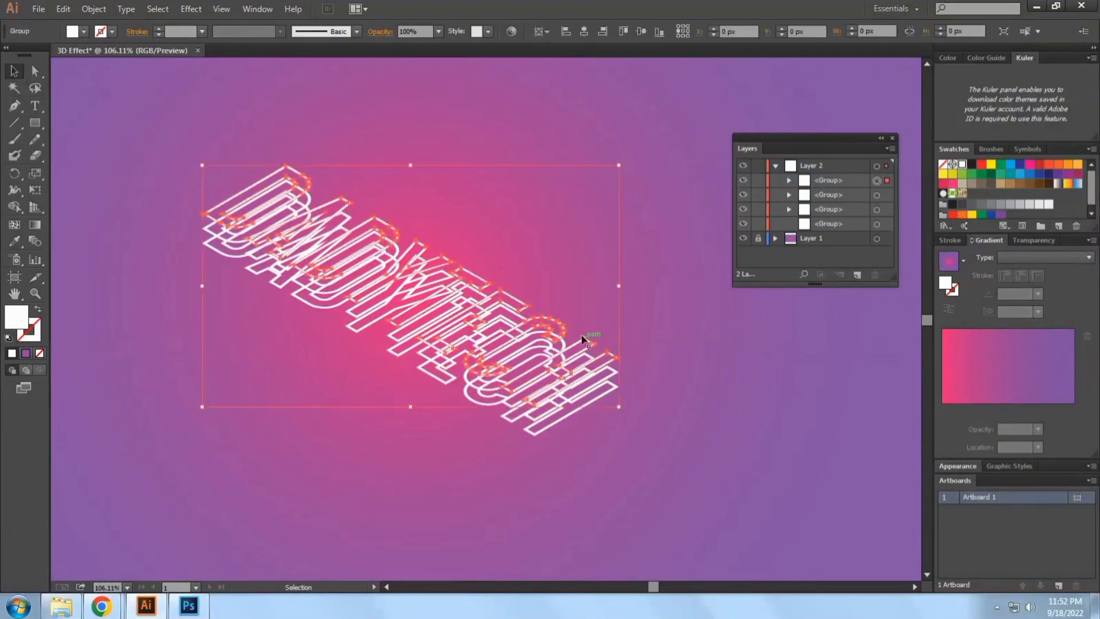
right_click(581, 335)
left_click(667, 299)
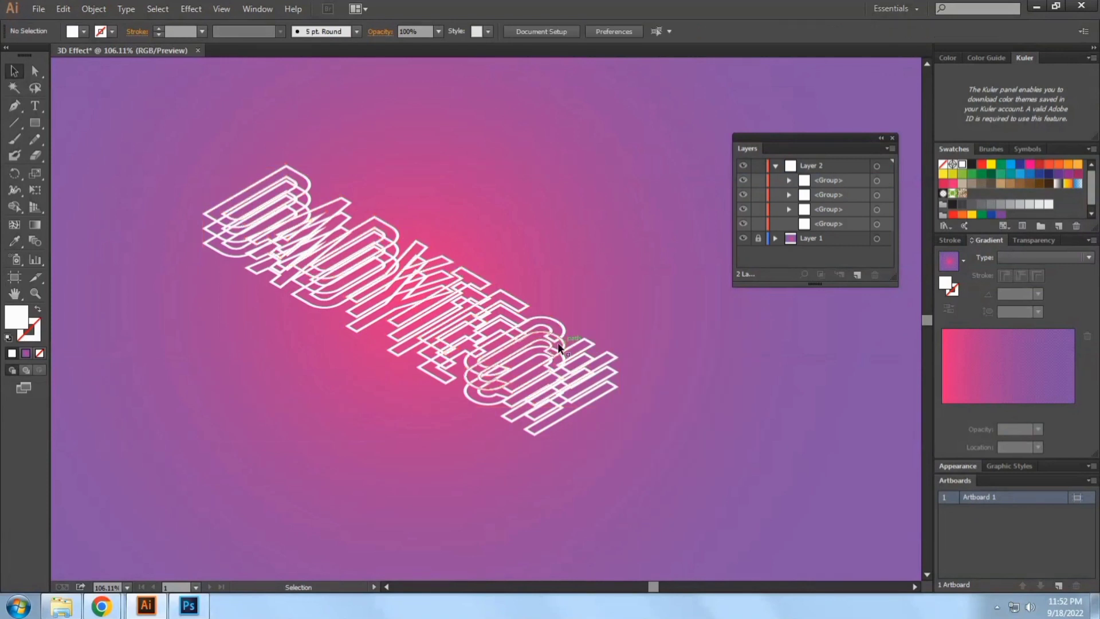
Copy the uppermost DADYTECH lettering group and paste the duplicate in front of it
left_click(558, 342)
left_click(607, 312)
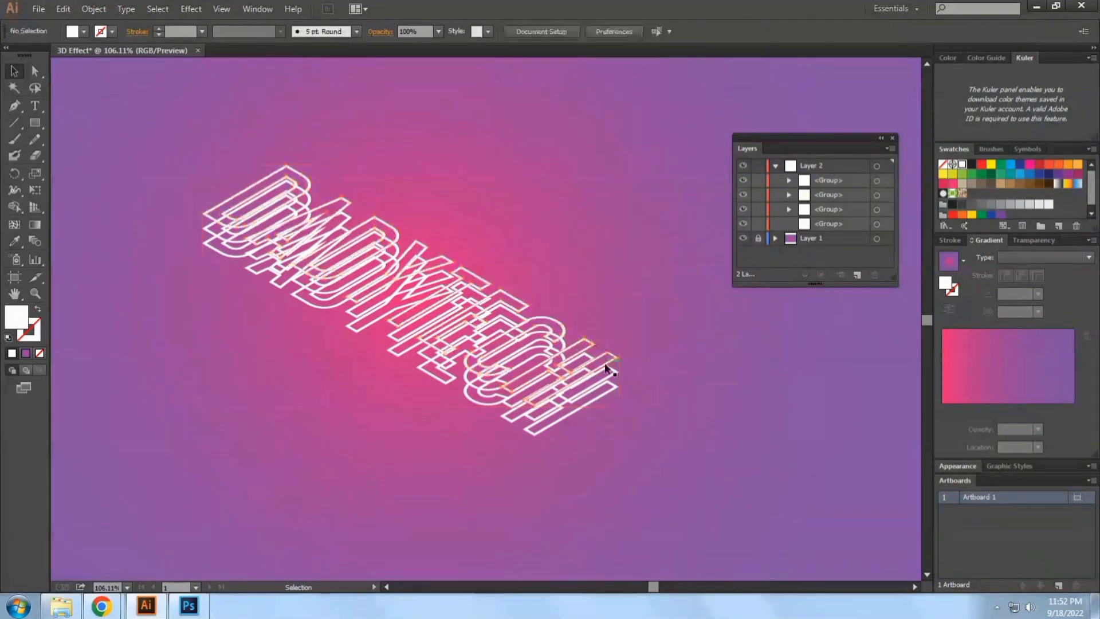
left_click(608, 364)
left_click(85, 10)
mouse_move(74, 9)
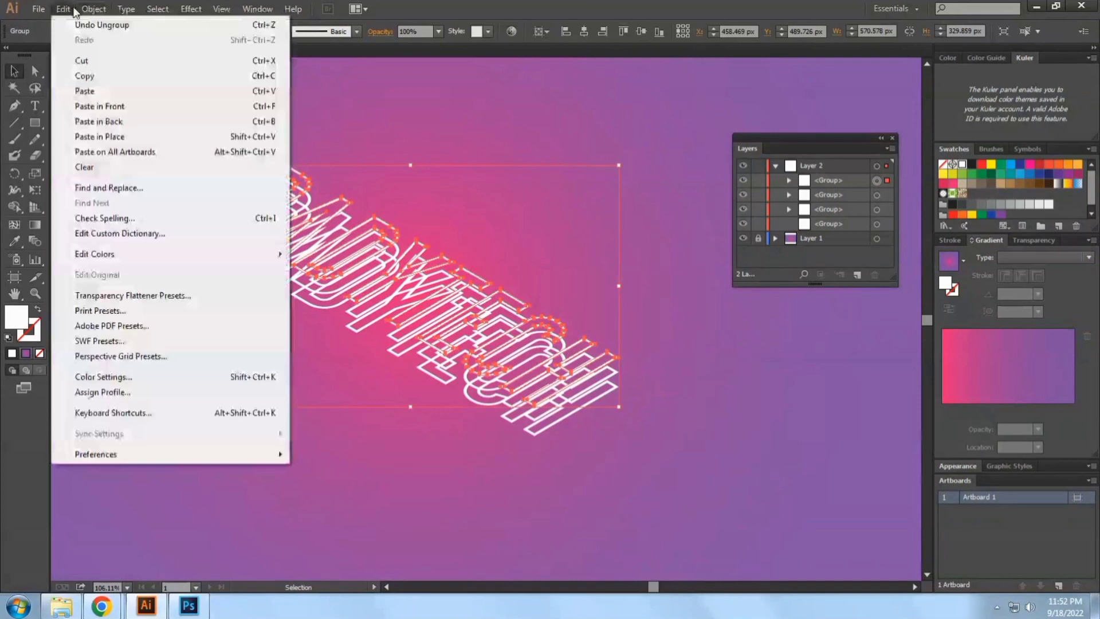
left_click(84, 75)
left_click(67, 12)
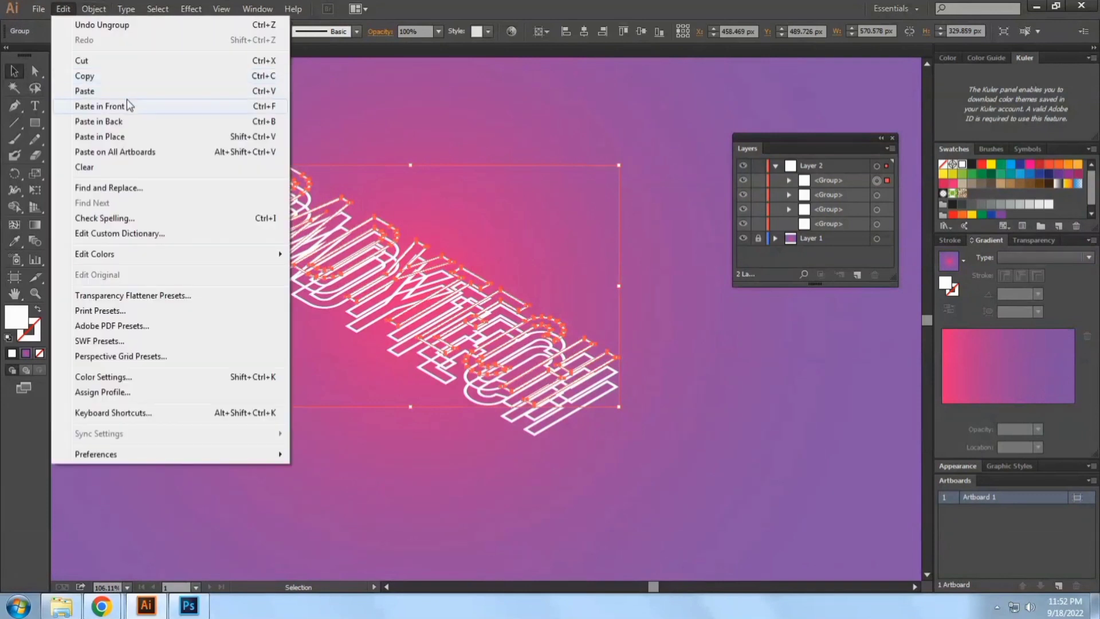
left_click(127, 106)
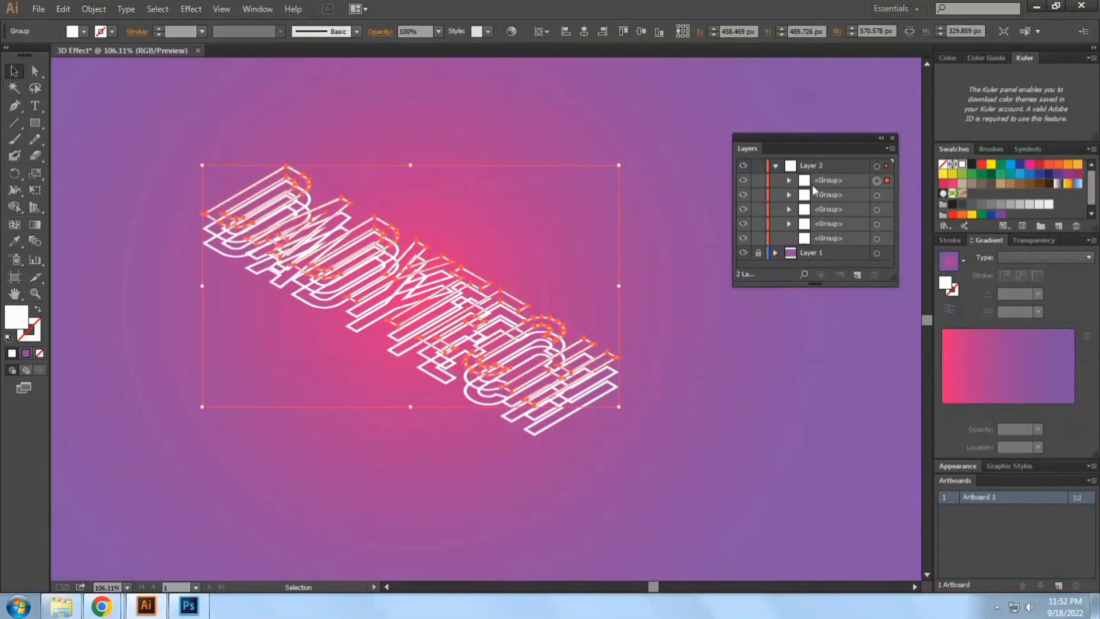
Rename the pasted front lettering group as White and the group directly beneath it as yellow
left_click(725, 339)
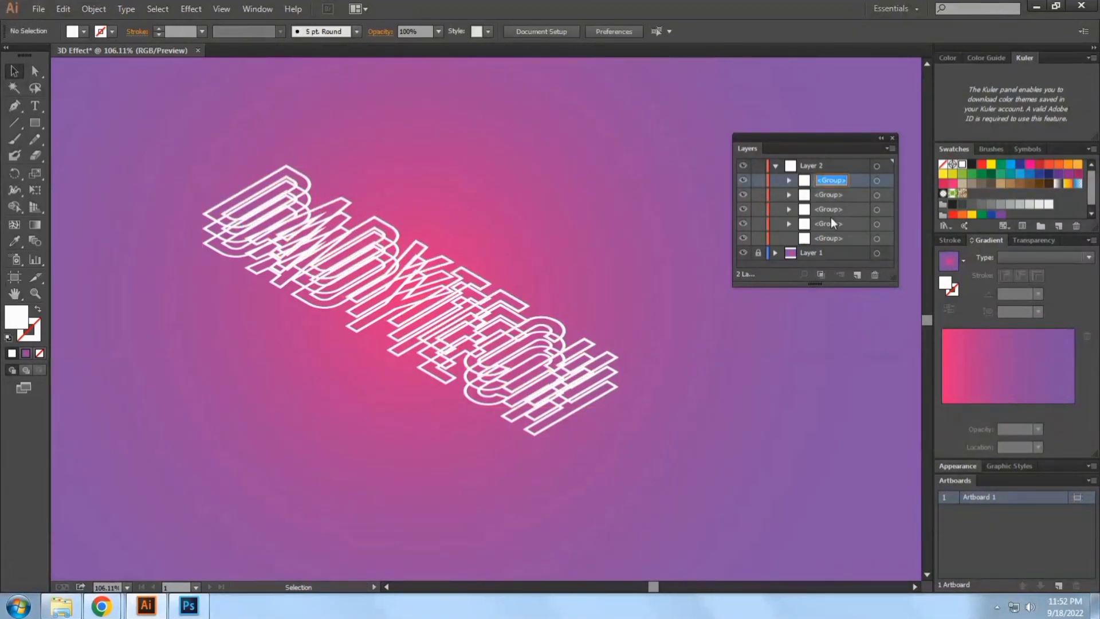
type("White")
left_click(877, 180)
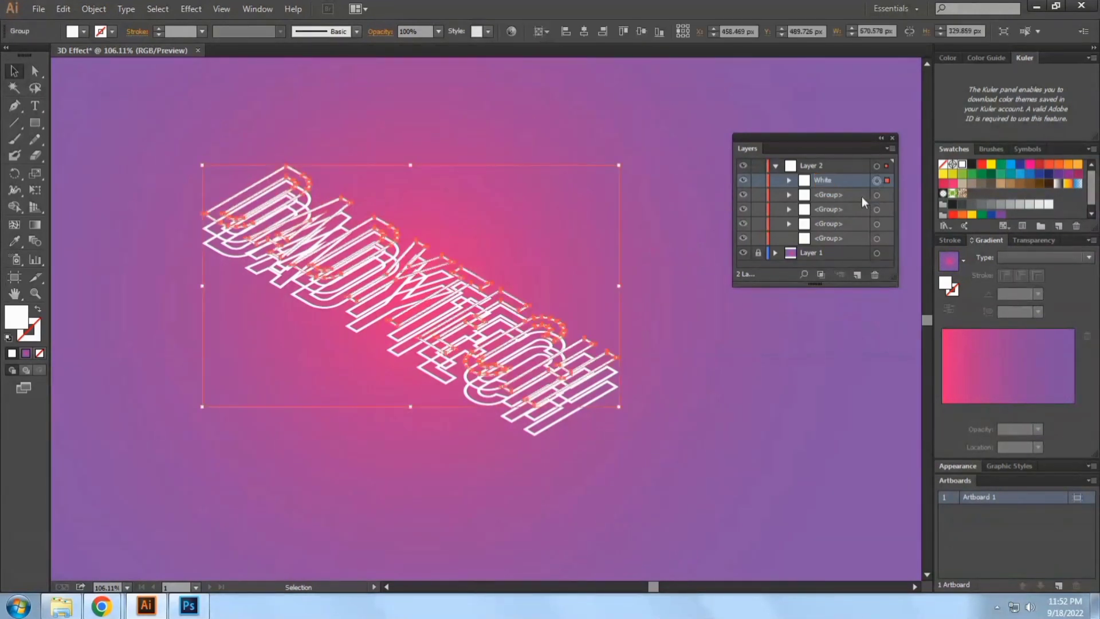
left_click(877, 194)
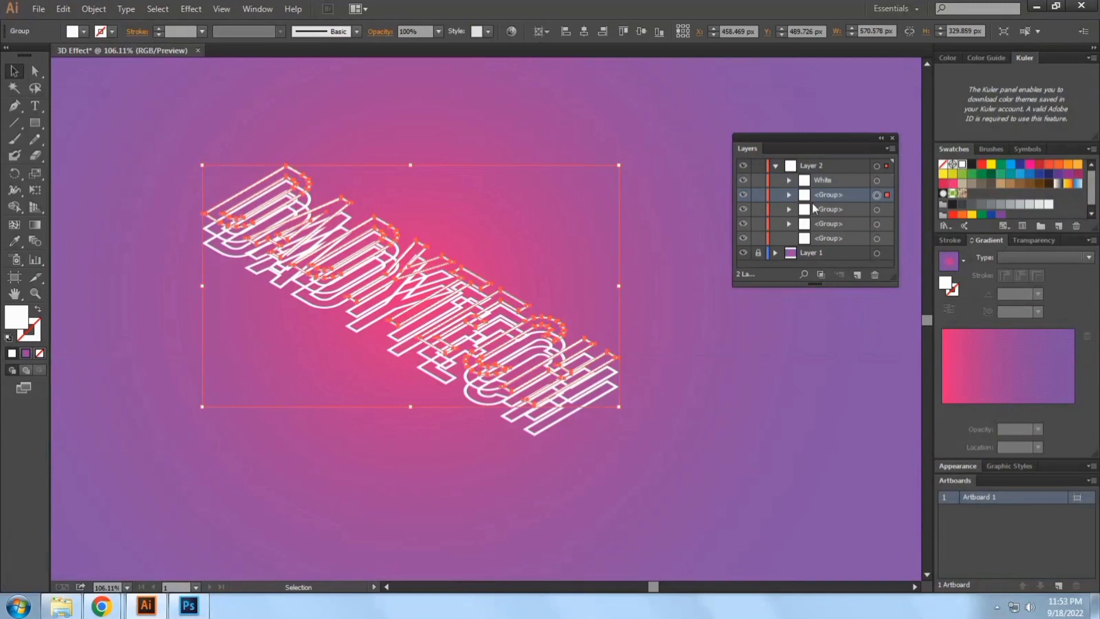
double_click(832, 197)
type("yellow")
left_click(842, 209)
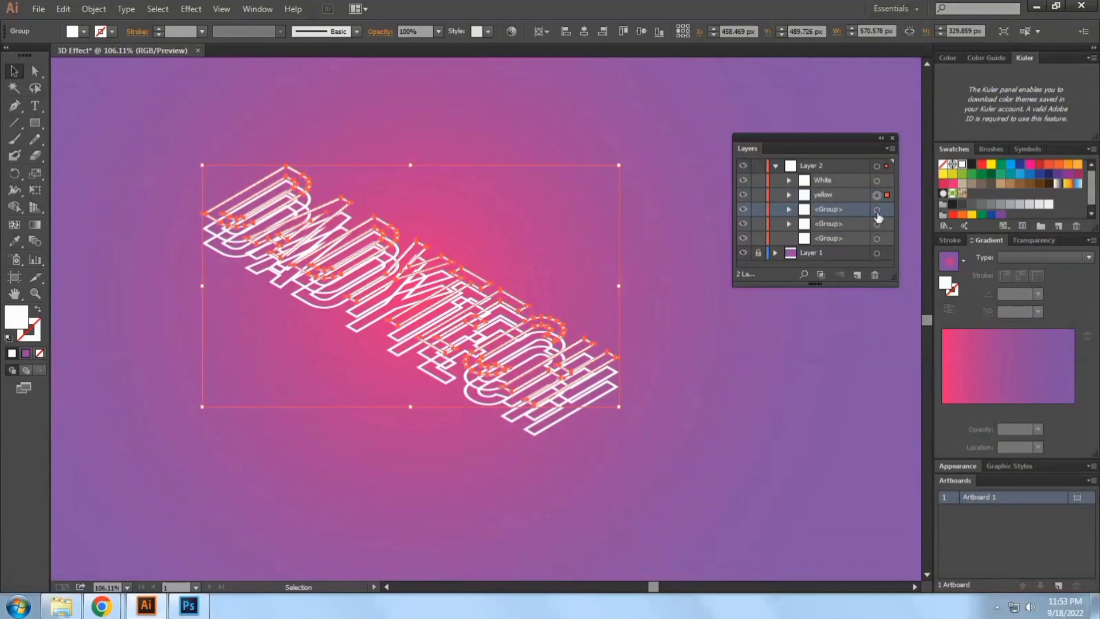
Rename the middle lettering copy's group as pink and the lowest copy's group as purple
left_click(887, 209)
double_click(842, 210)
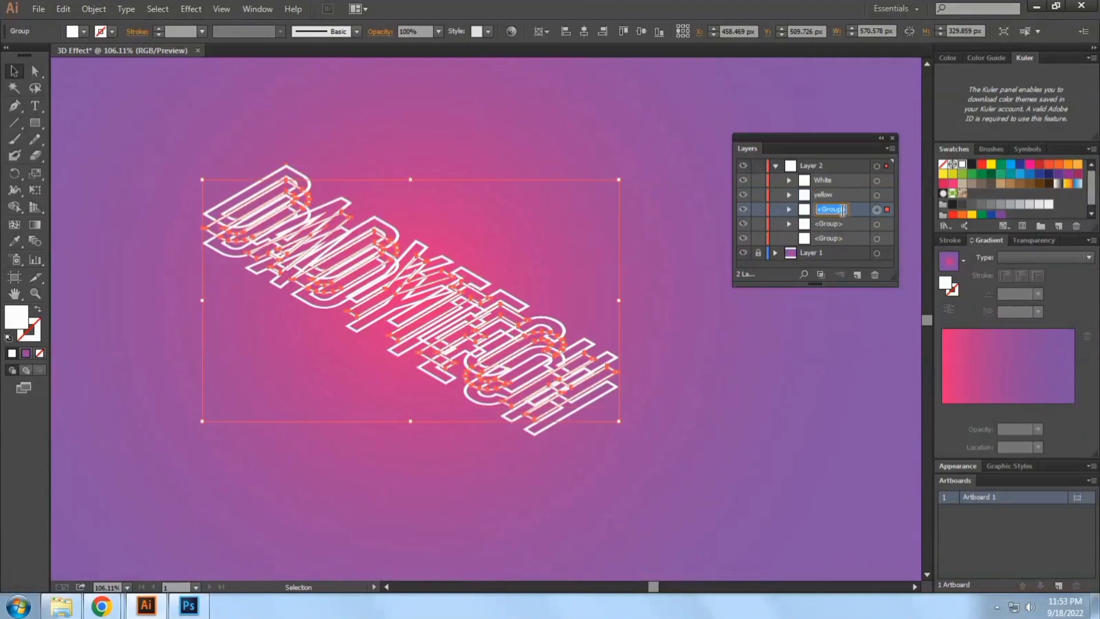
type("pink")
left_click(840, 225)
left_click(879, 224)
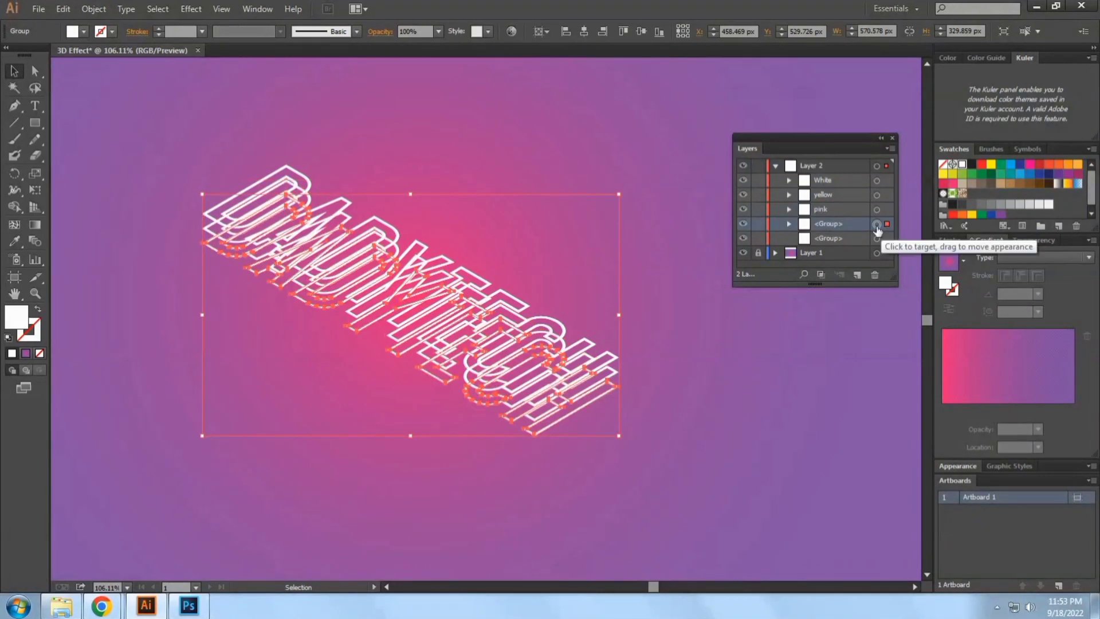
double_click(834, 223)
type("pu")
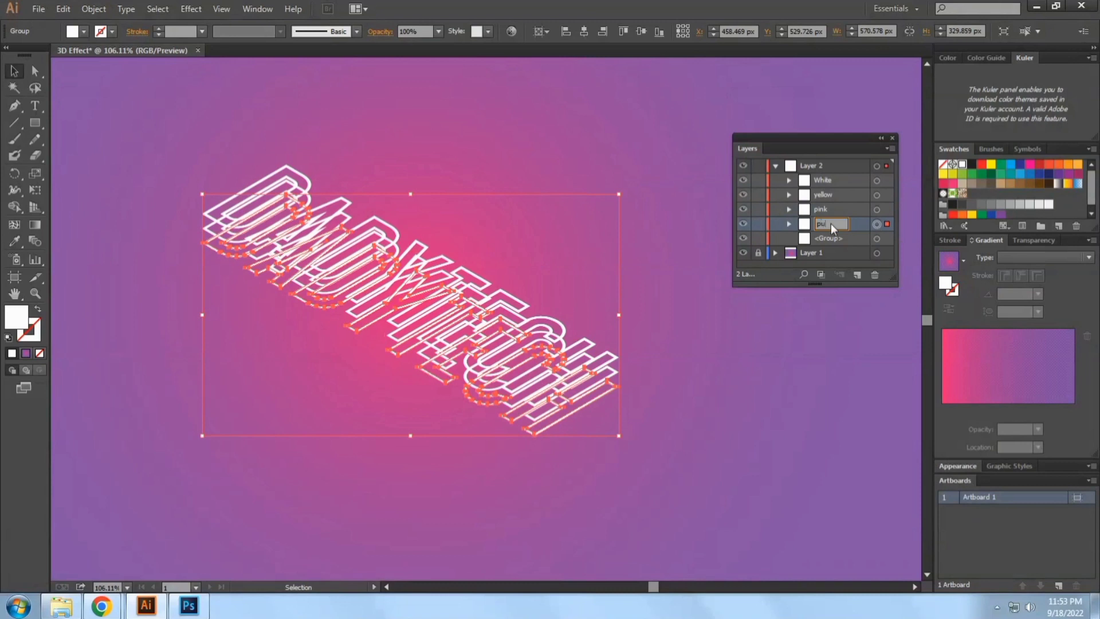
type("rple")
key("Return")
left_click(730, 426)
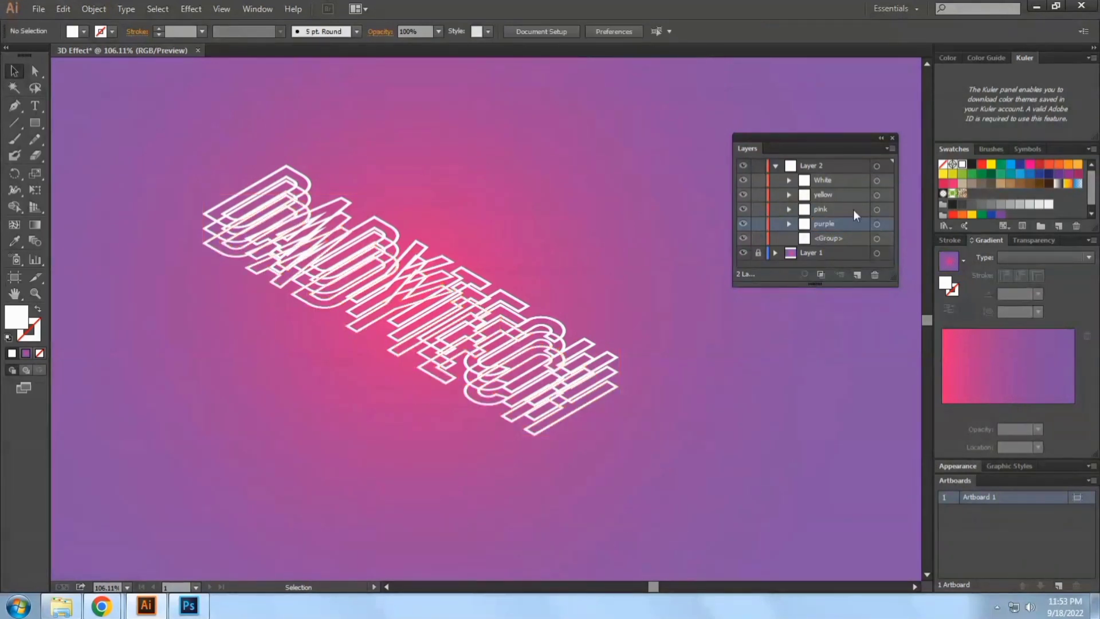
Fill the yellow lettering group with yellow and the pink lettering group with pink
left_click(836, 194)
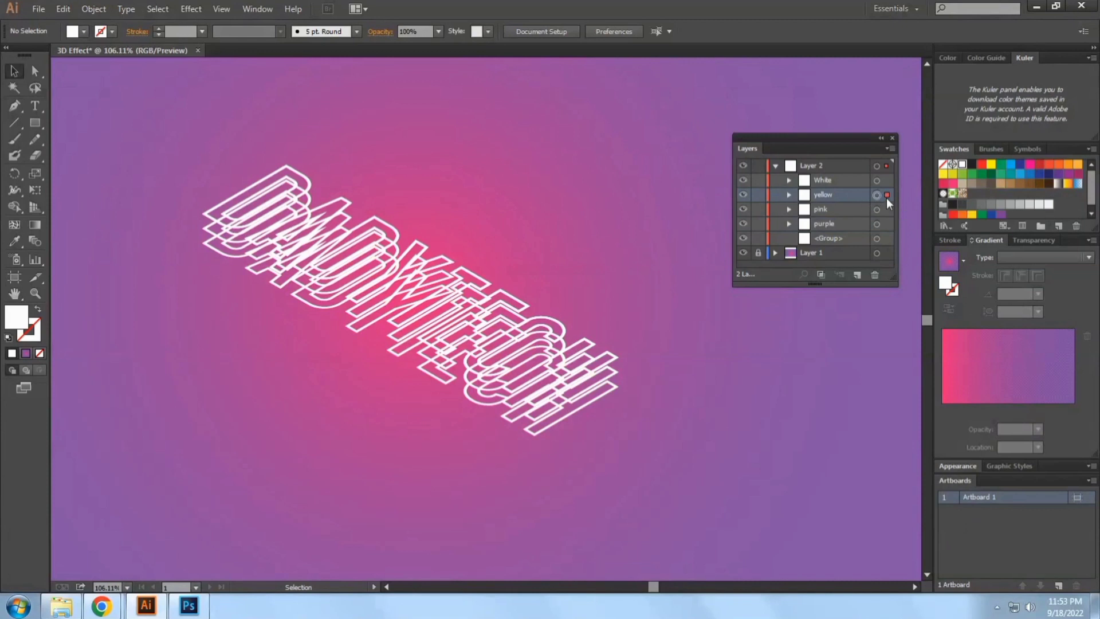
left_click(886, 198)
left_click(991, 165)
left_click(834, 211)
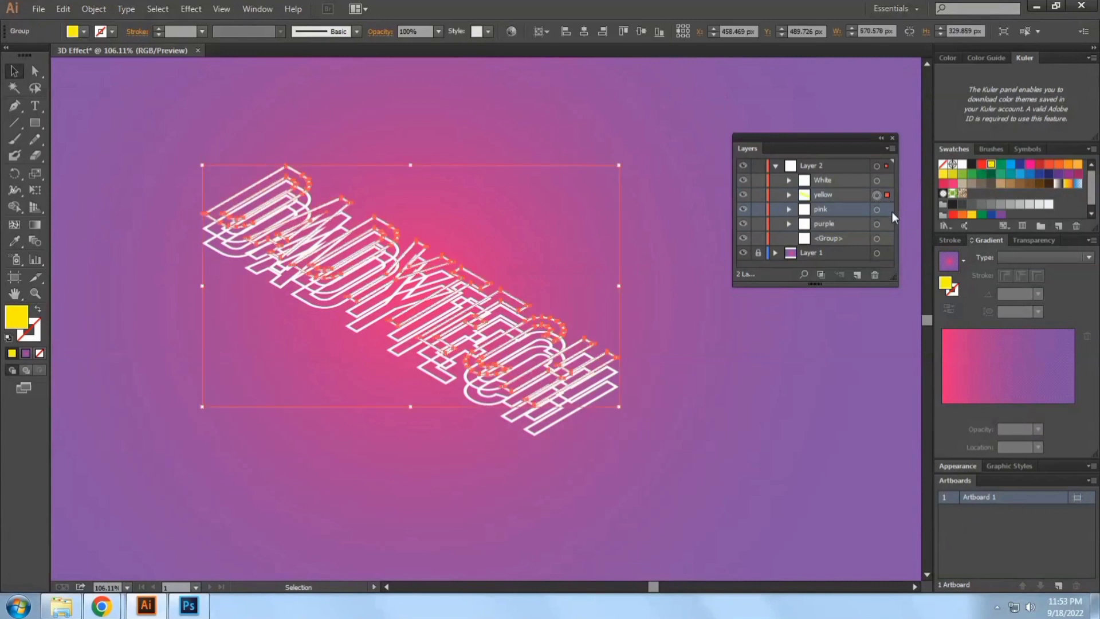
left_click(886, 210)
left_click(951, 185)
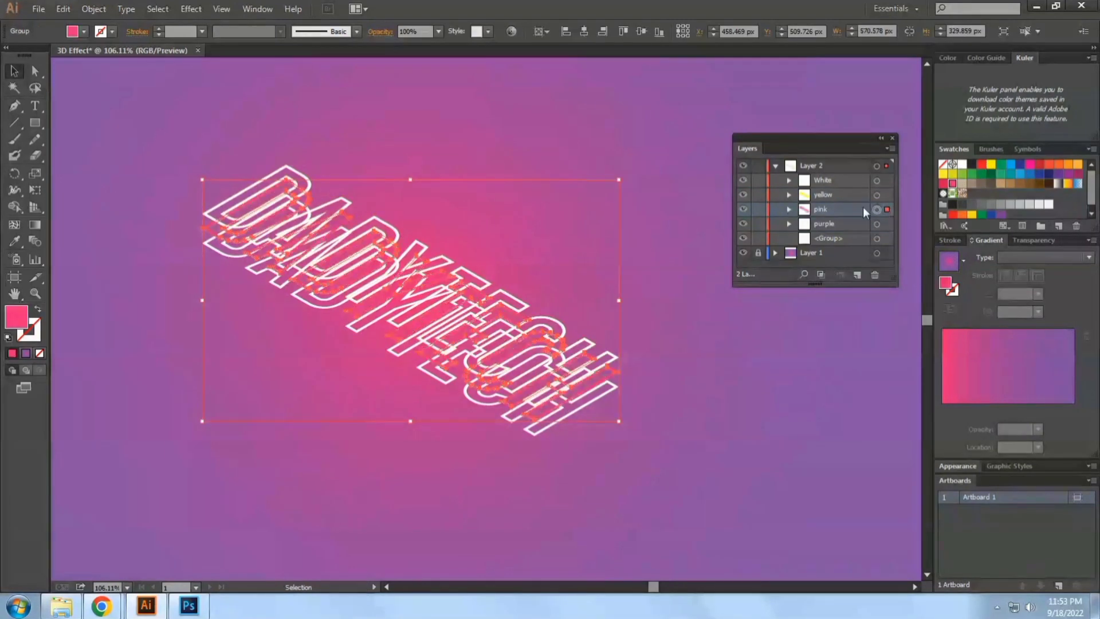
Fill the purple lettering group with a dark purple swatch and deselect it
left_click(839, 224)
left_click(887, 225)
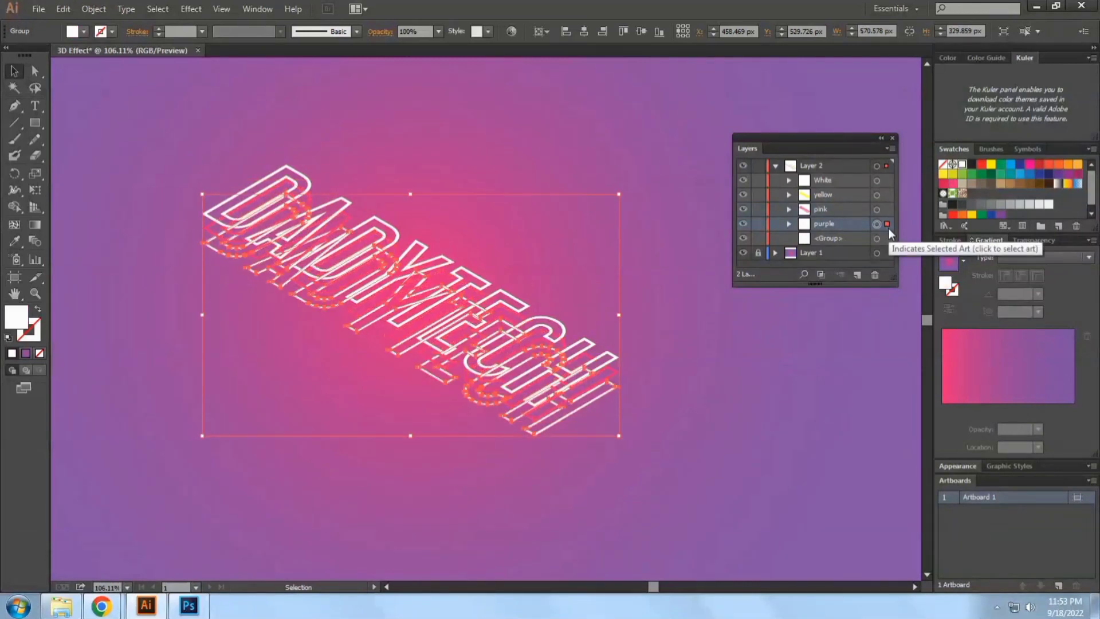
left_click(1058, 175)
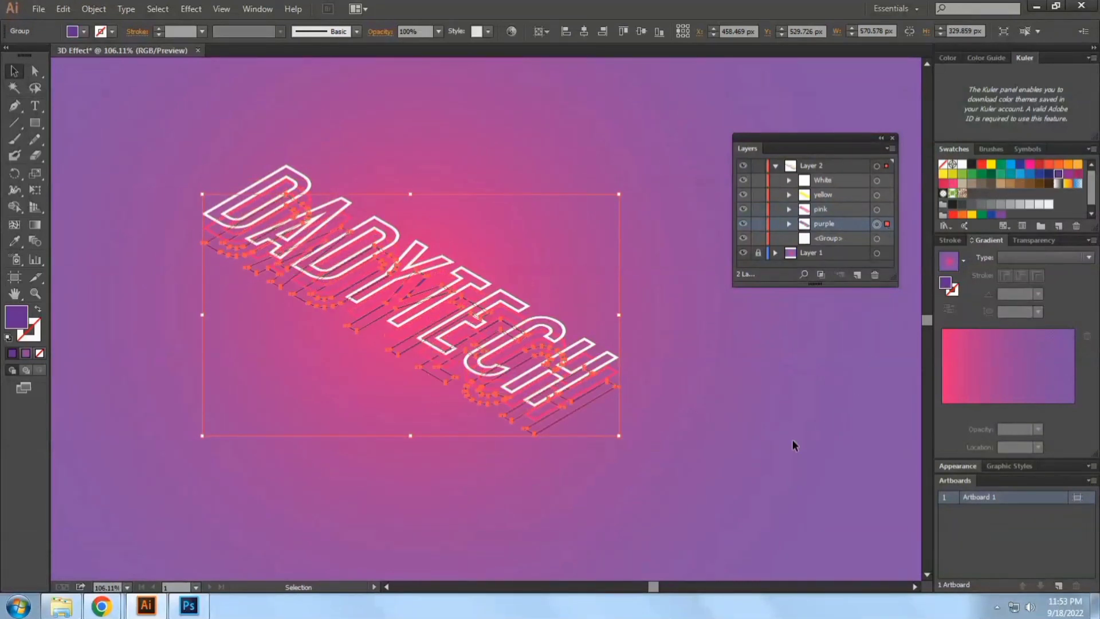
left_click(722, 463)
Select the White, yellow, pink and purple lettering groups and make a blend from them
key("ctrl+a")
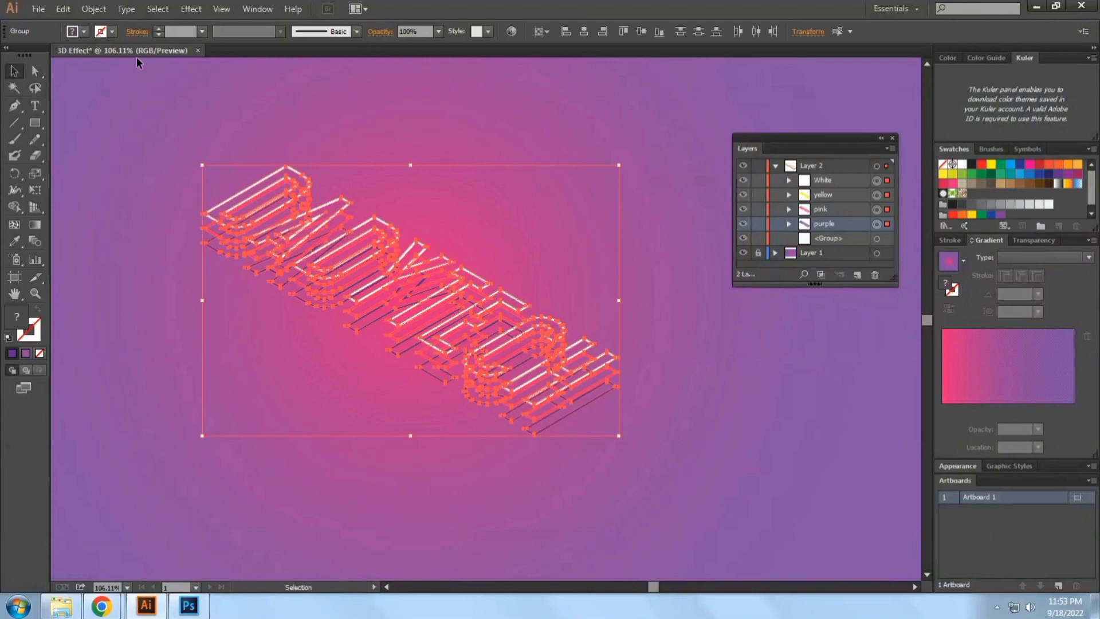
left_click(94, 9)
mouse_move(176, 315)
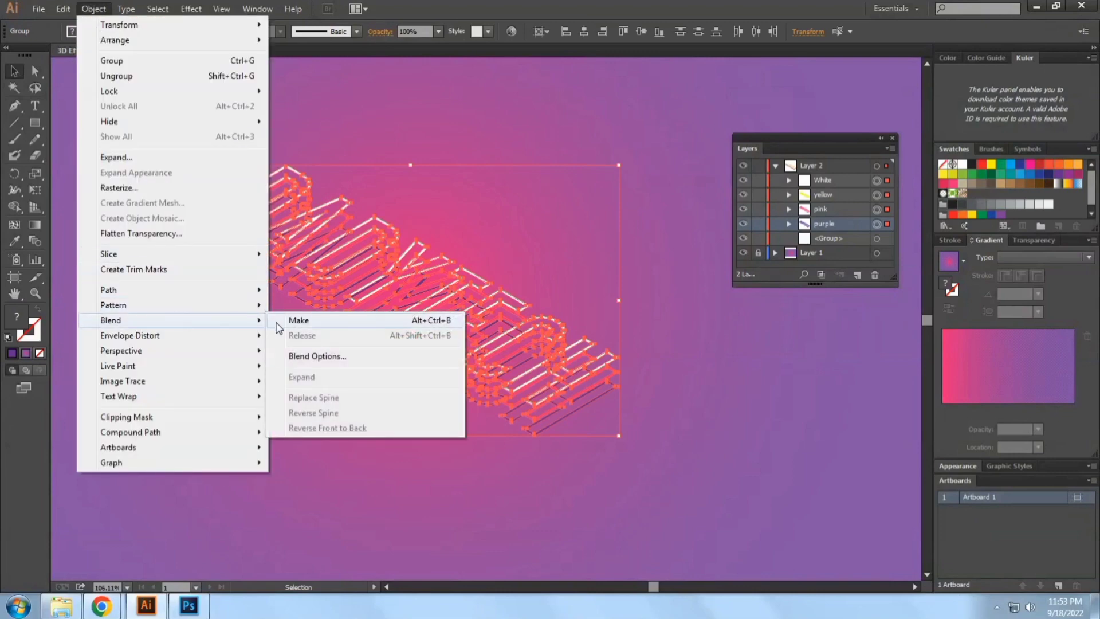
left_click(298, 319)
Set the lettering blend's spacing to 40 specified steps with preview on, and deselect it
left_click(93, 8)
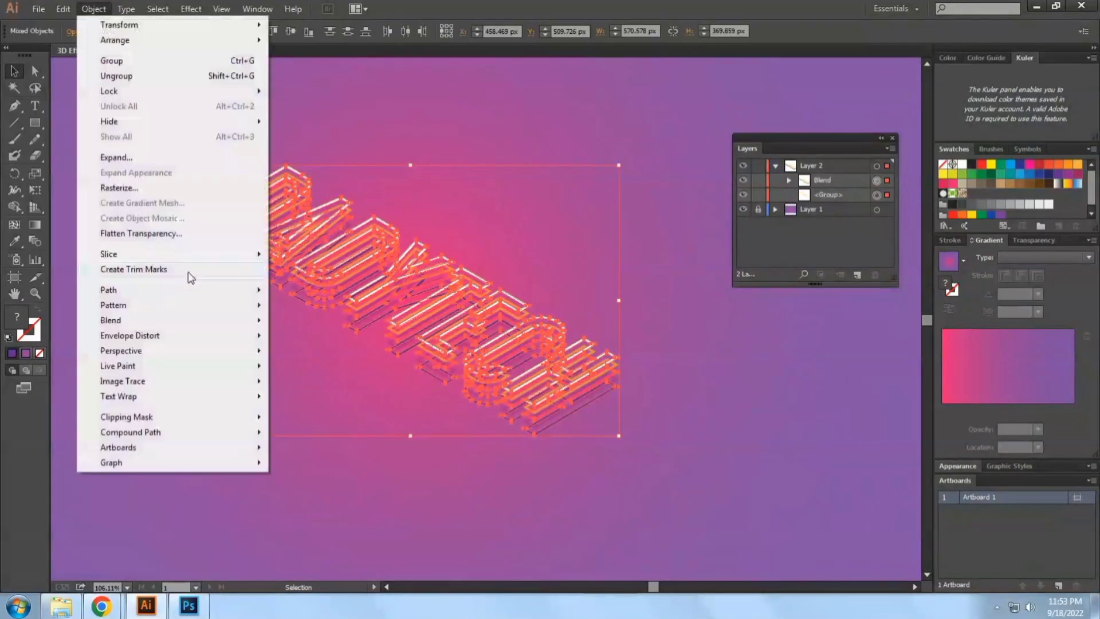
mouse_move(185, 322)
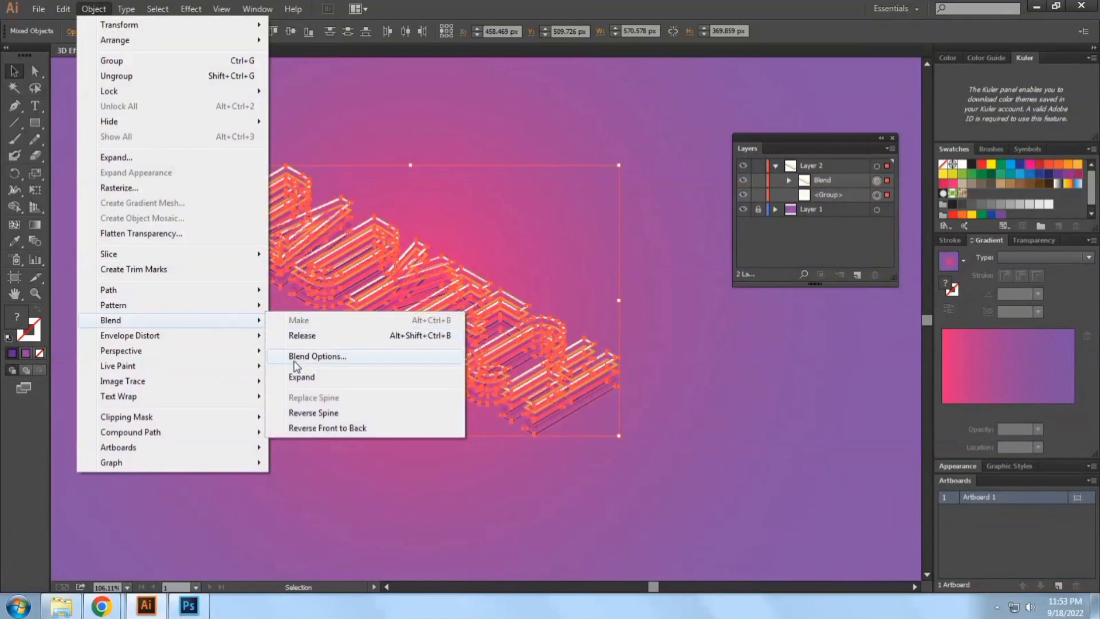
left_click(297, 357)
left_click(820, 135)
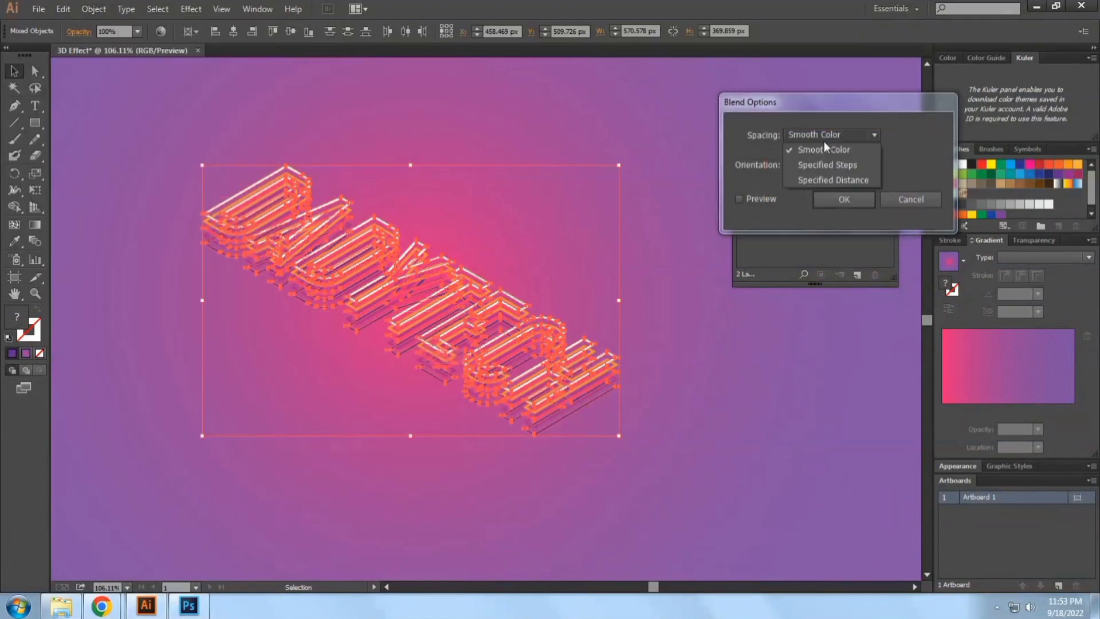
left_click(819, 150)
left_click(828, 170)
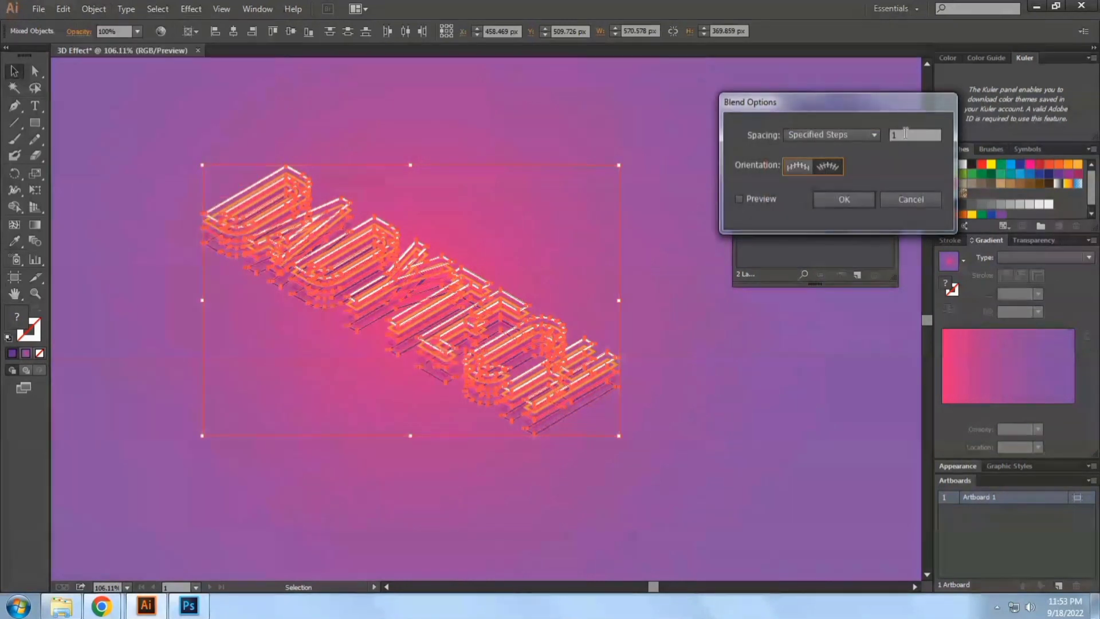
type("40")
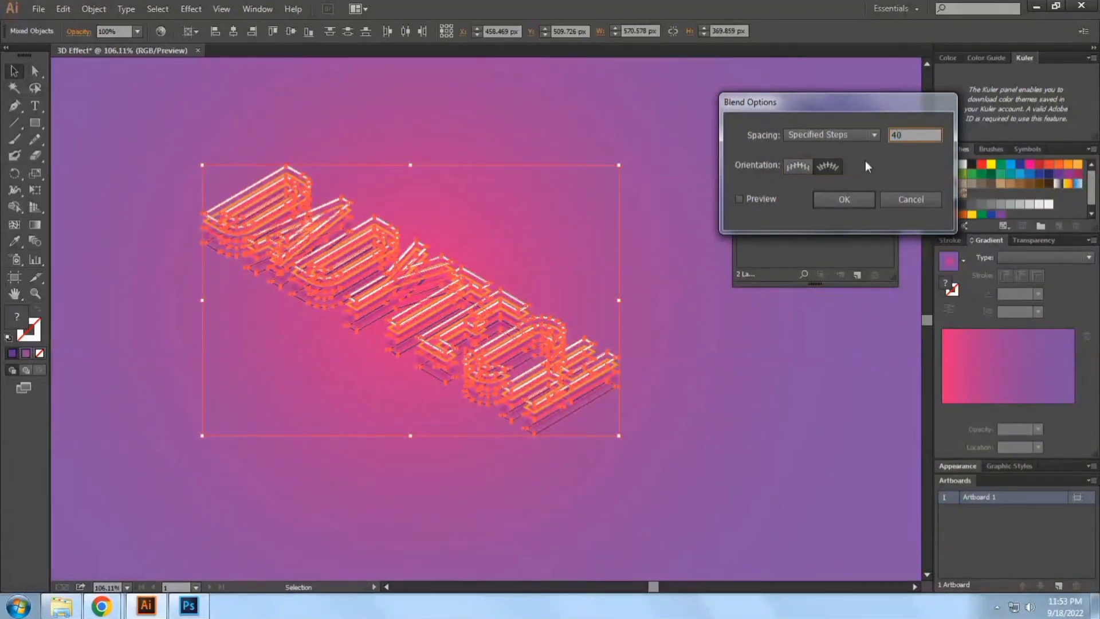
left_click(770, 204)
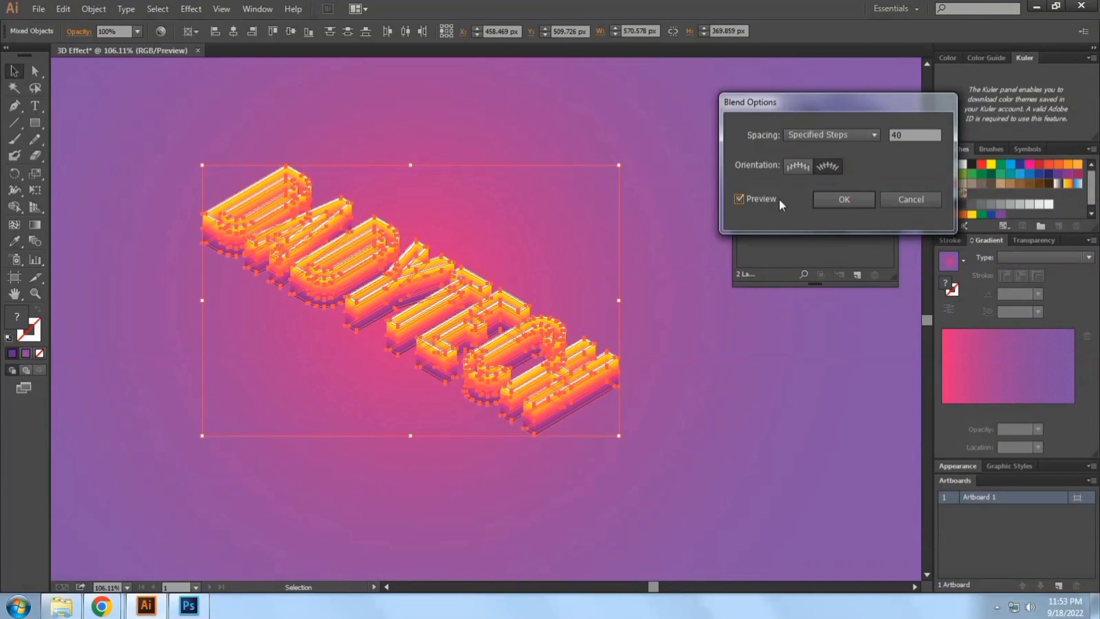
left_click(845, 200)
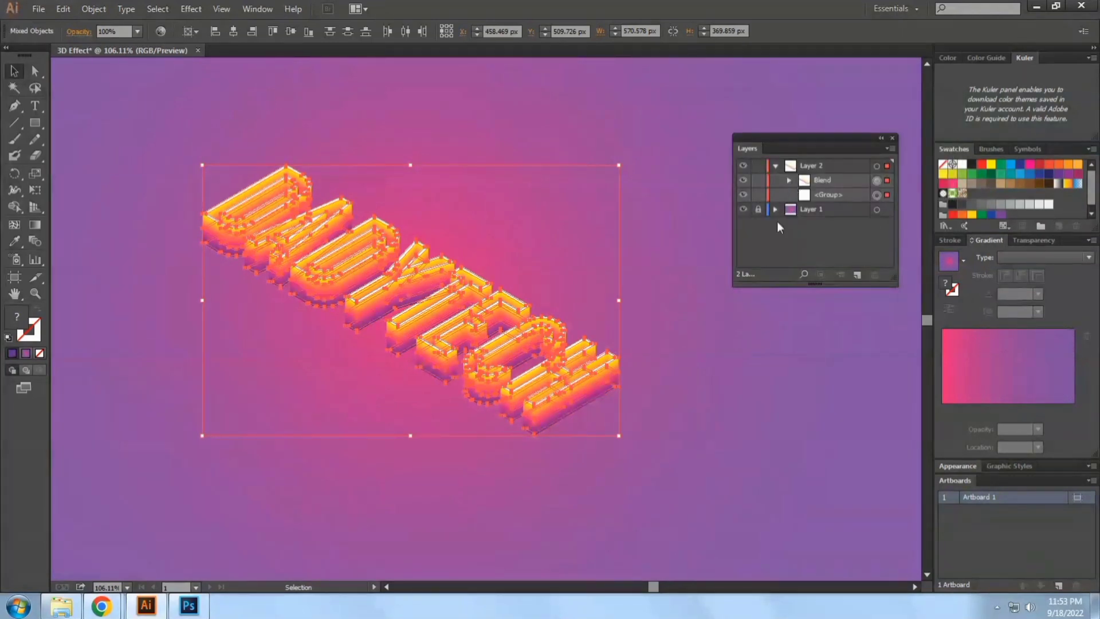
left_click(777, 223)
Hide the white and yellow lettering groups inside the blend and collapse its sublayers
left_click(811, 179)
left_click(790, 180)
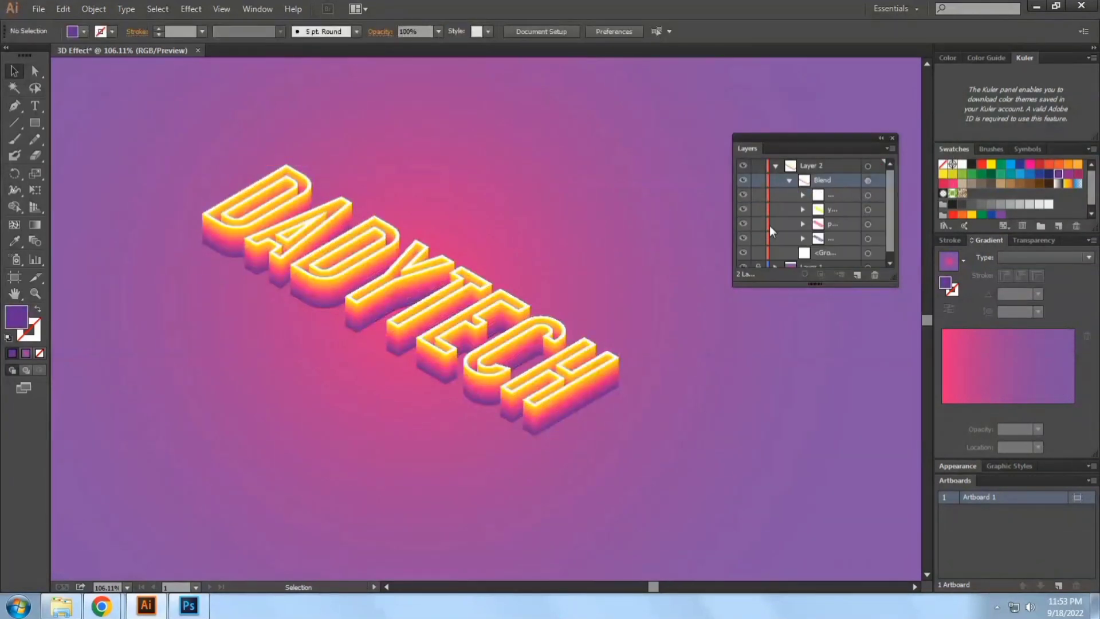
left_click(744, 211)
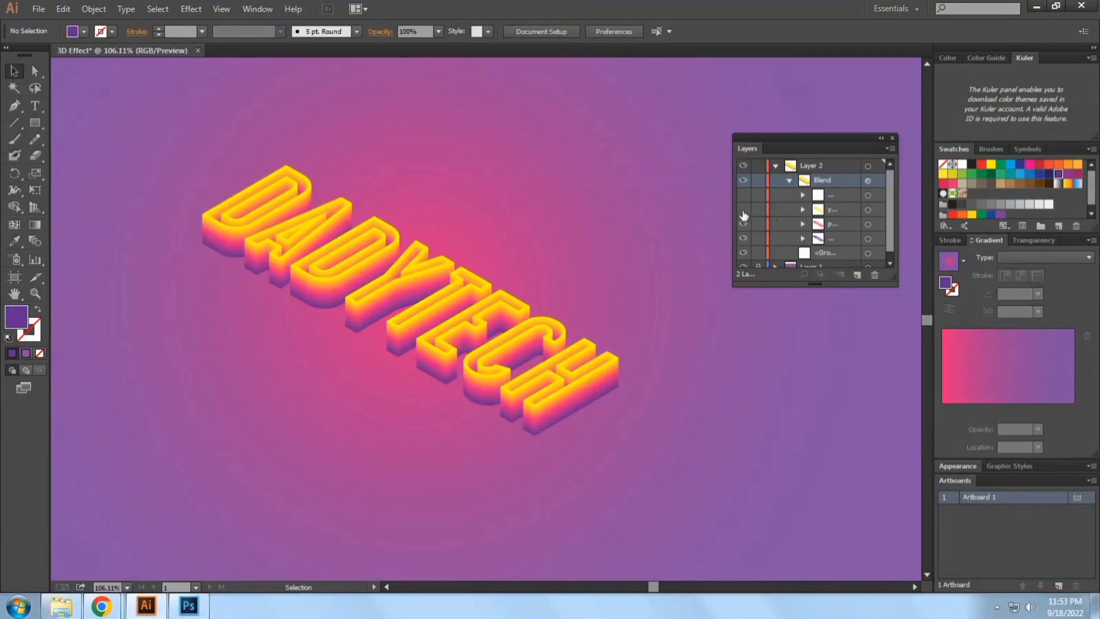
left_click(744, 212)
left_click(538, 342)
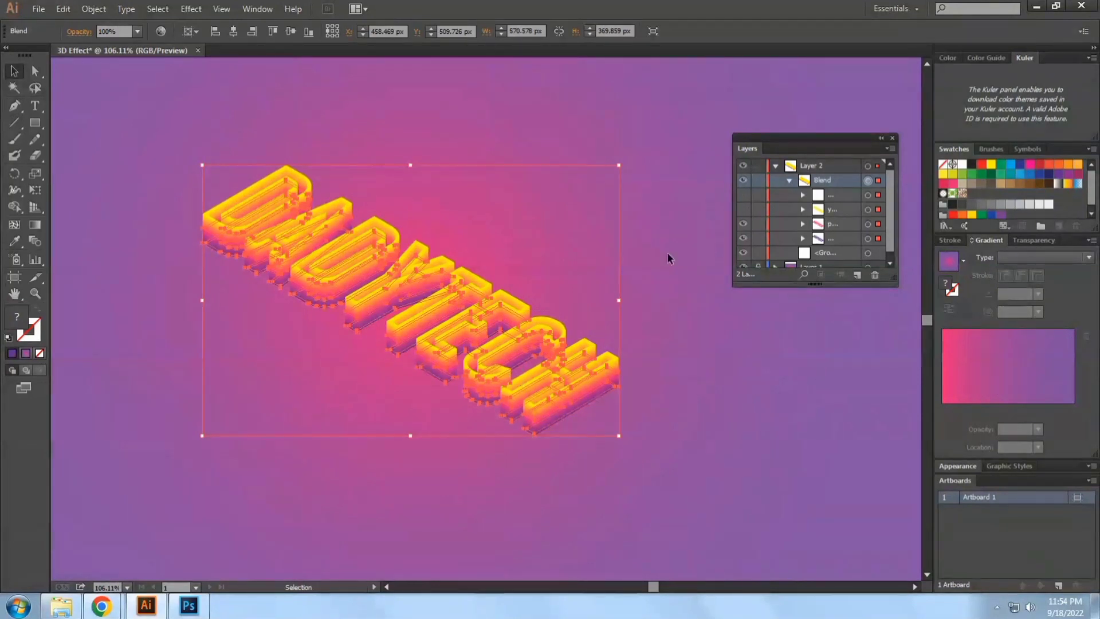
left_click(790, 181)
left_click(710, 447)
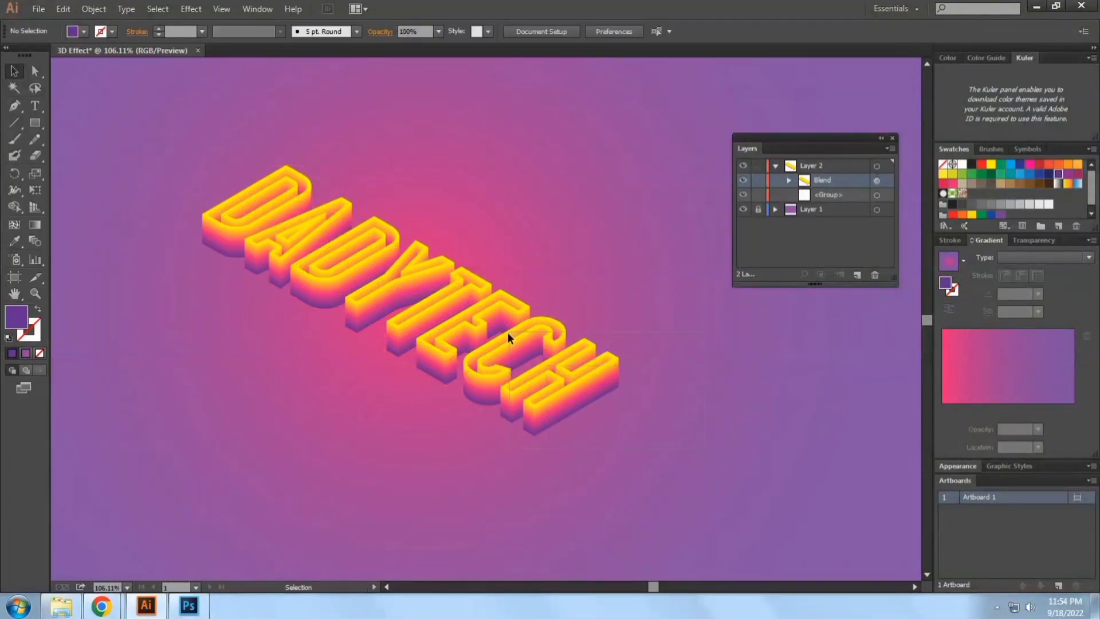
Duplicate the blended lettering straight down by about 44 px and deselect the copy
left_click(510, 343)
left_click_drag(511, 345, 511, 381, "alt+shift")
left_click_drag(511, 380, 510, 381)
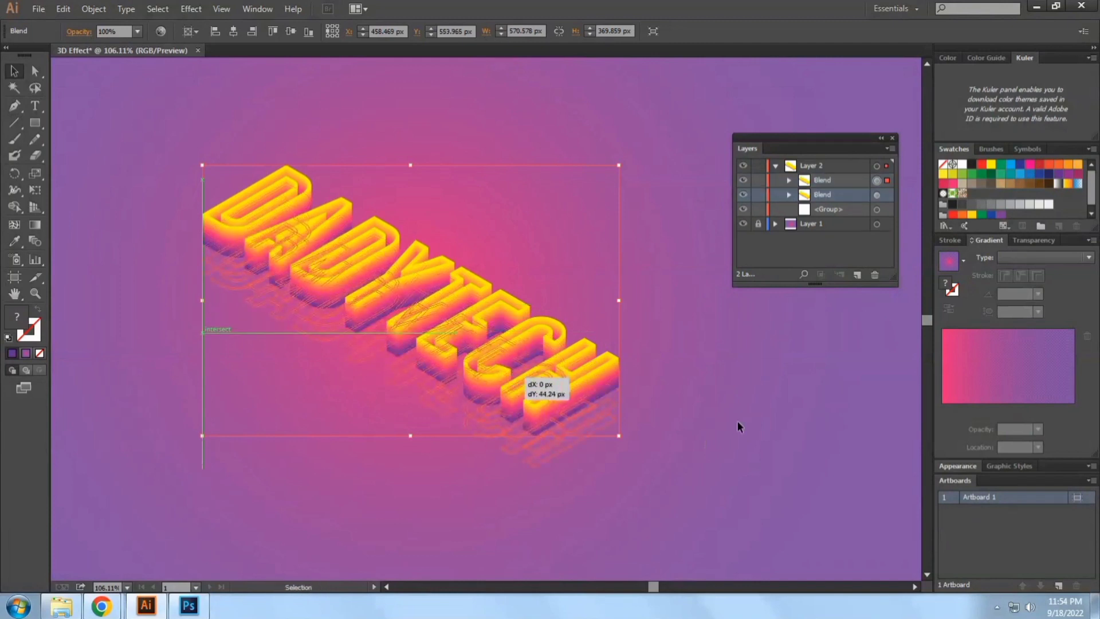
left_click(637, 429)
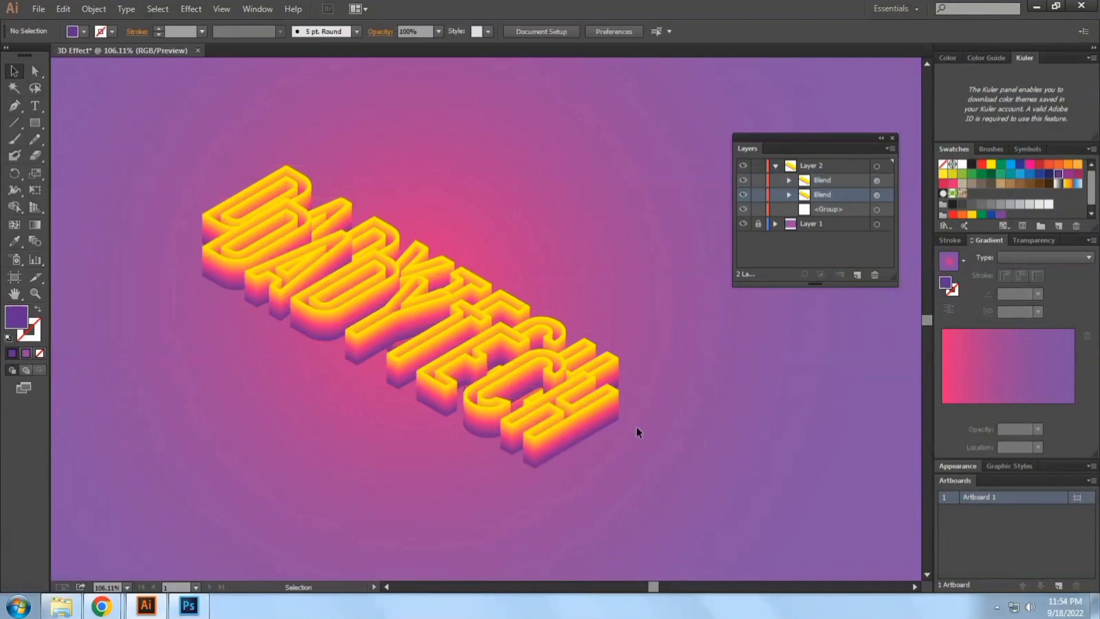
Move the lower lettering copy's blend behind the original blend in the stacking order
left_click(745, 197)
left_click(745, 196)
left_click(815, 180)
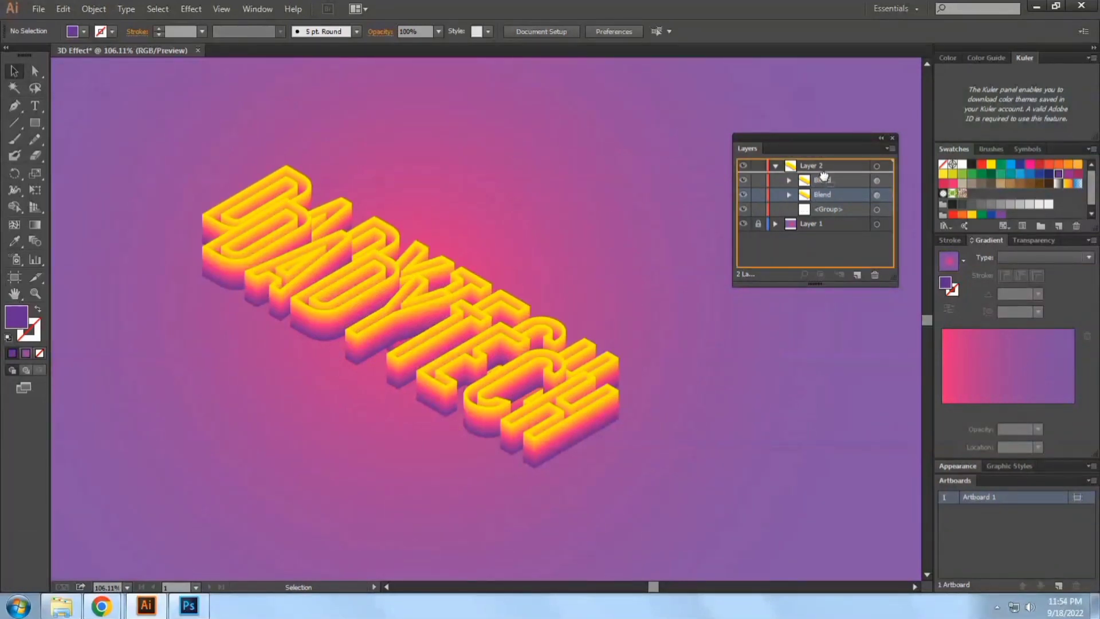
left_click_drag(815, 180, 814, 202)
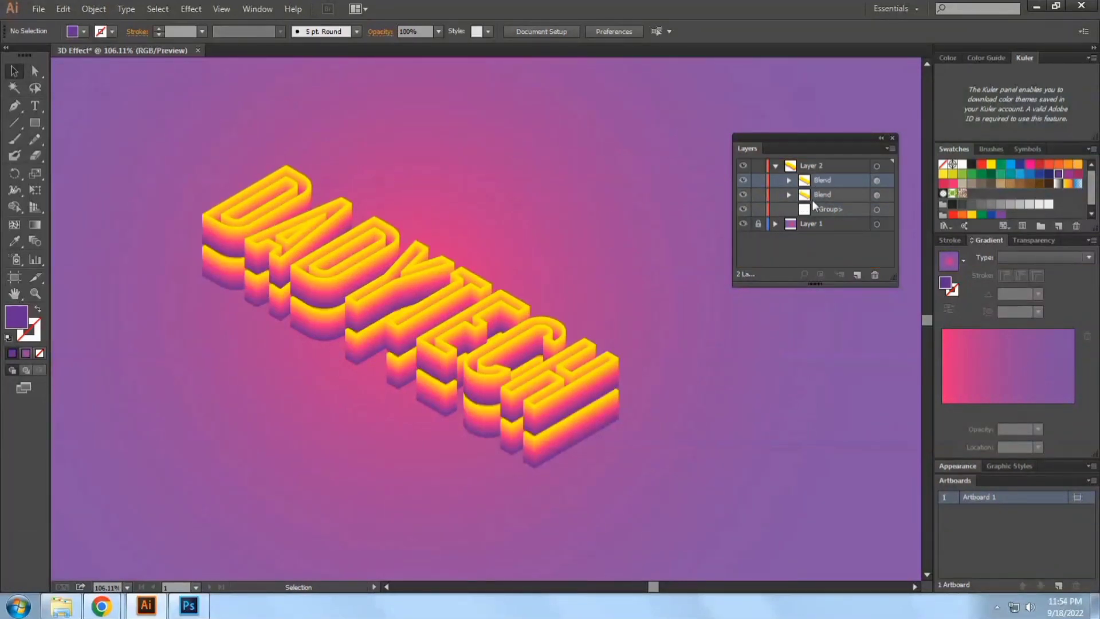
left_click(743, 197)
left_click(743, 197)
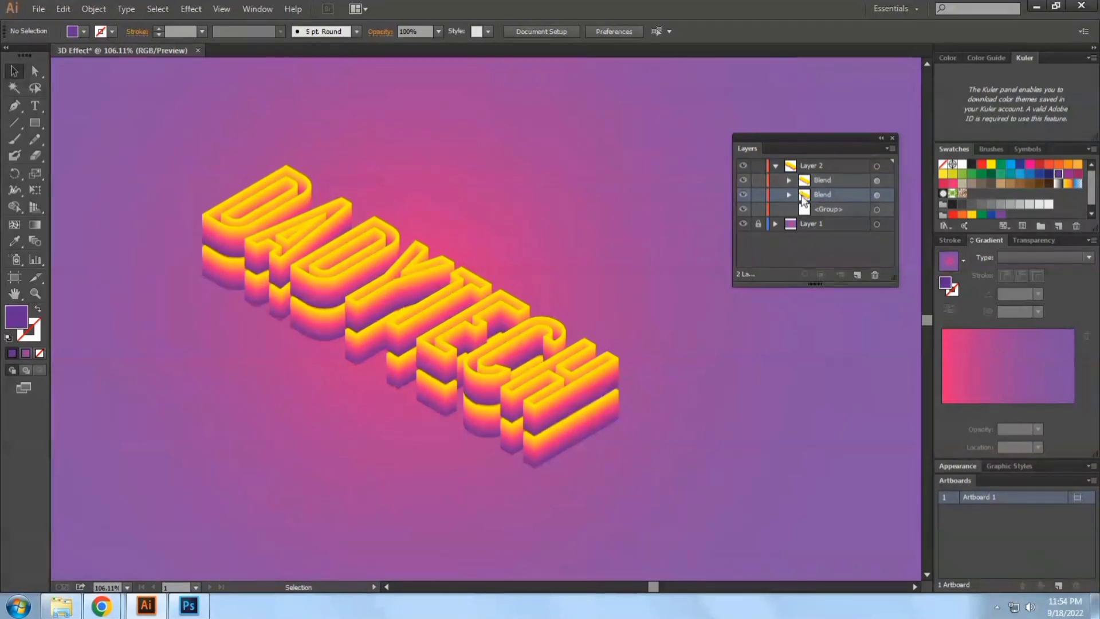
Rename the purple group inside the lower lettering blend as yellow
left_click(791, 194)
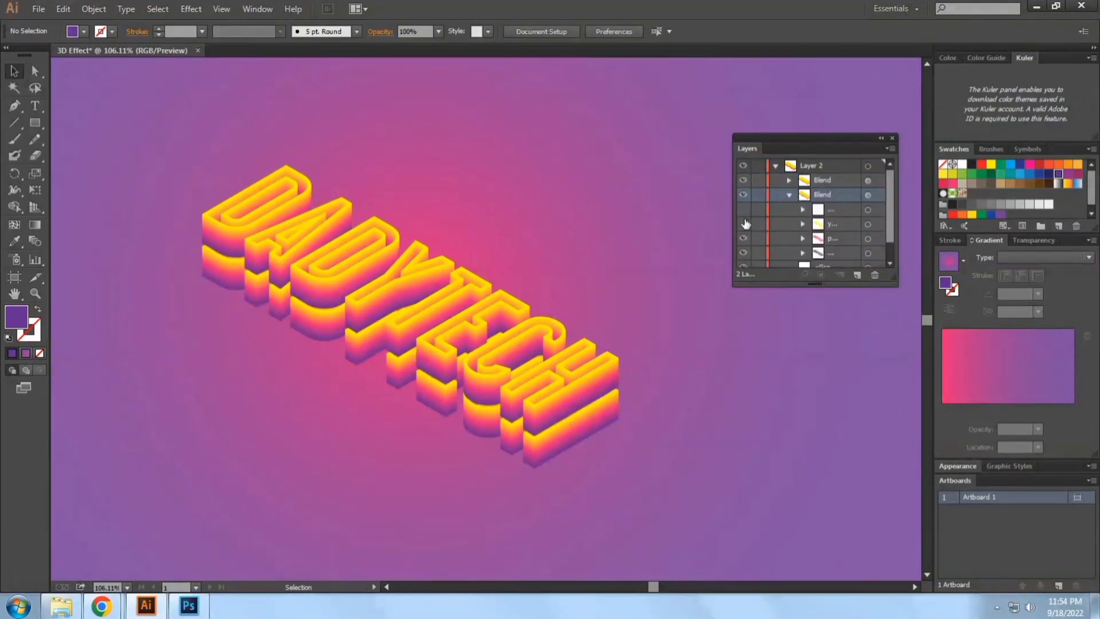
left_click(745, 224)
left_click(745, 224)
left_click(829, 253)
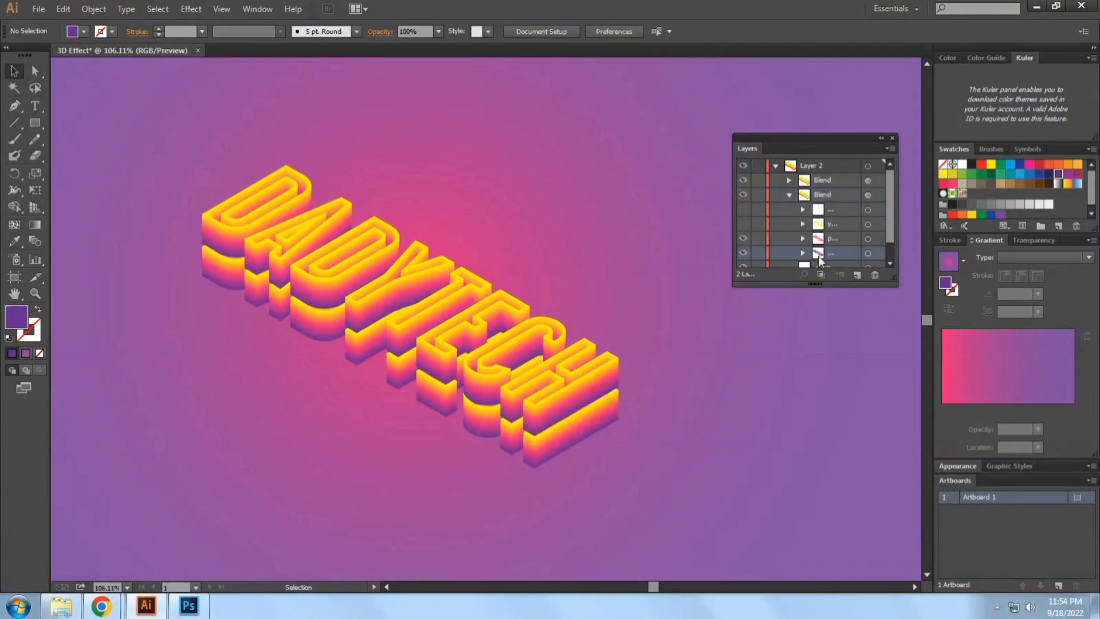
double_click(820, 253)
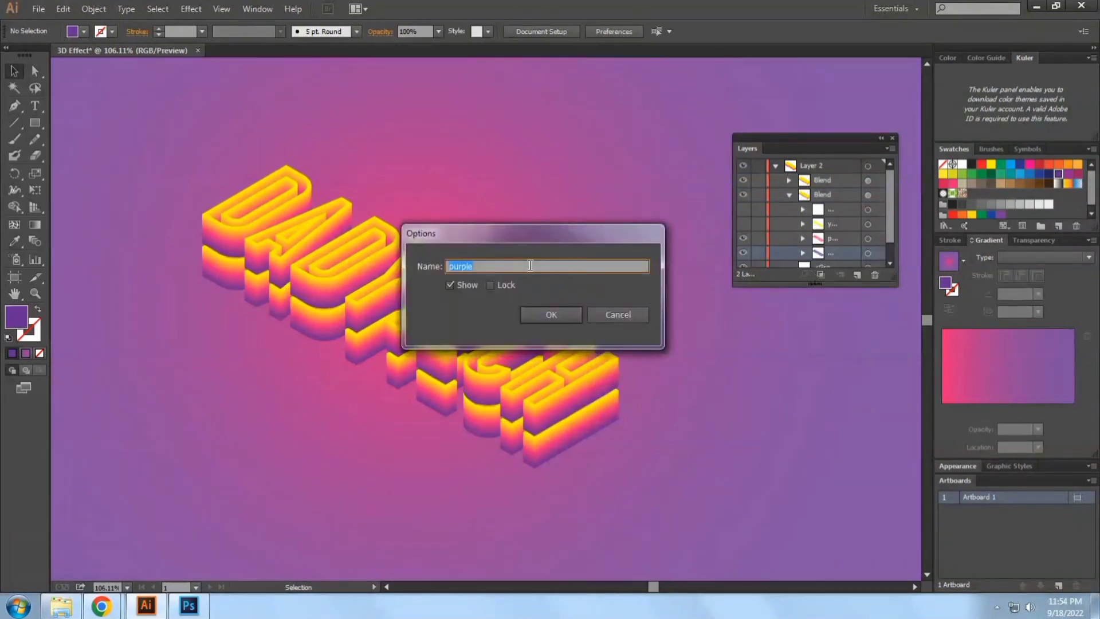
type("yellow")
left_click(552, 314)
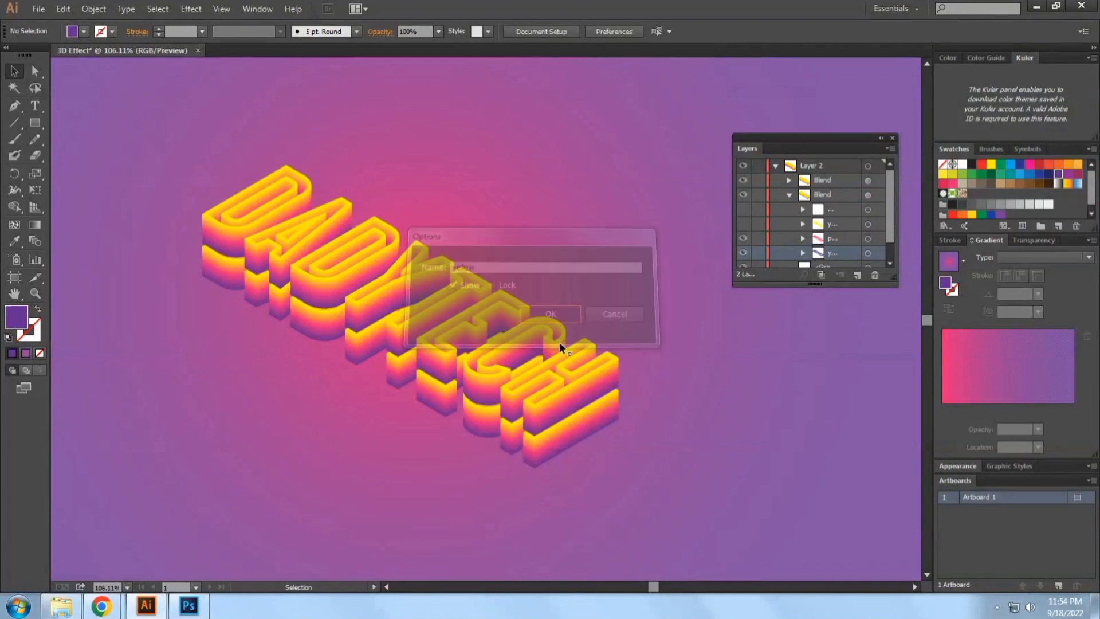
Rename the hidden yellow-filled group in the lower lettering blend as purple
left_click(822, 228)
double_click(820, 225)
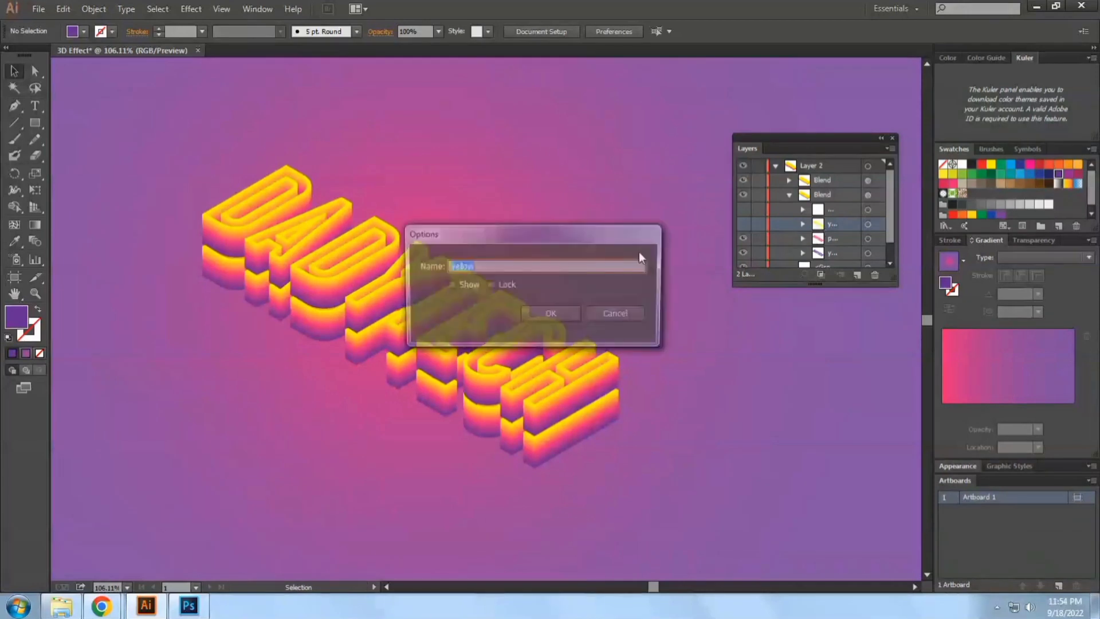
type("pu")
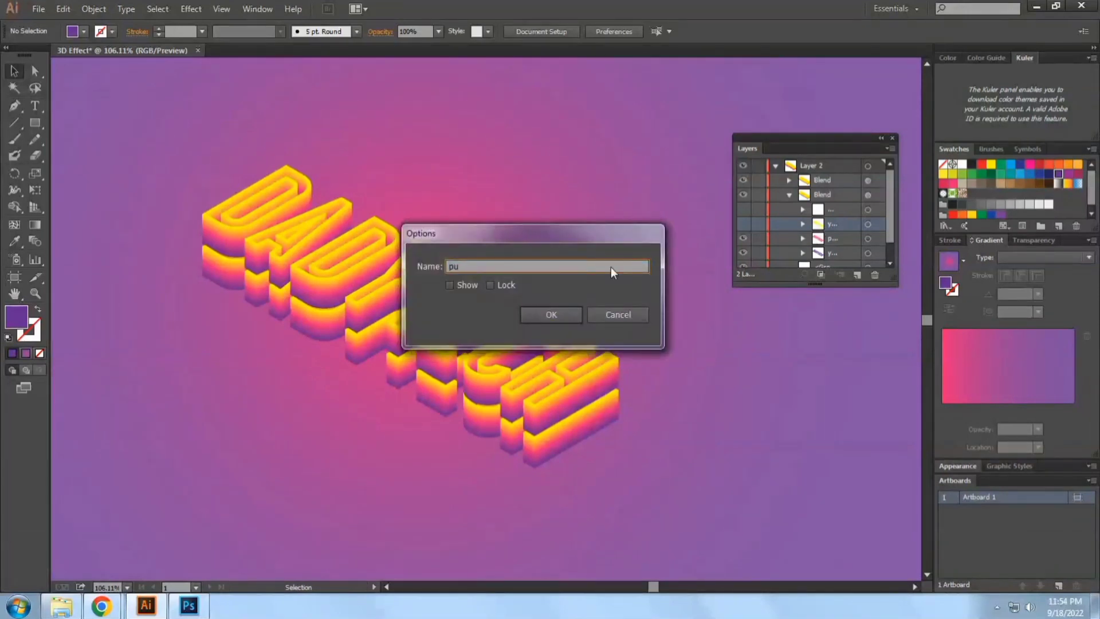
type("rple")
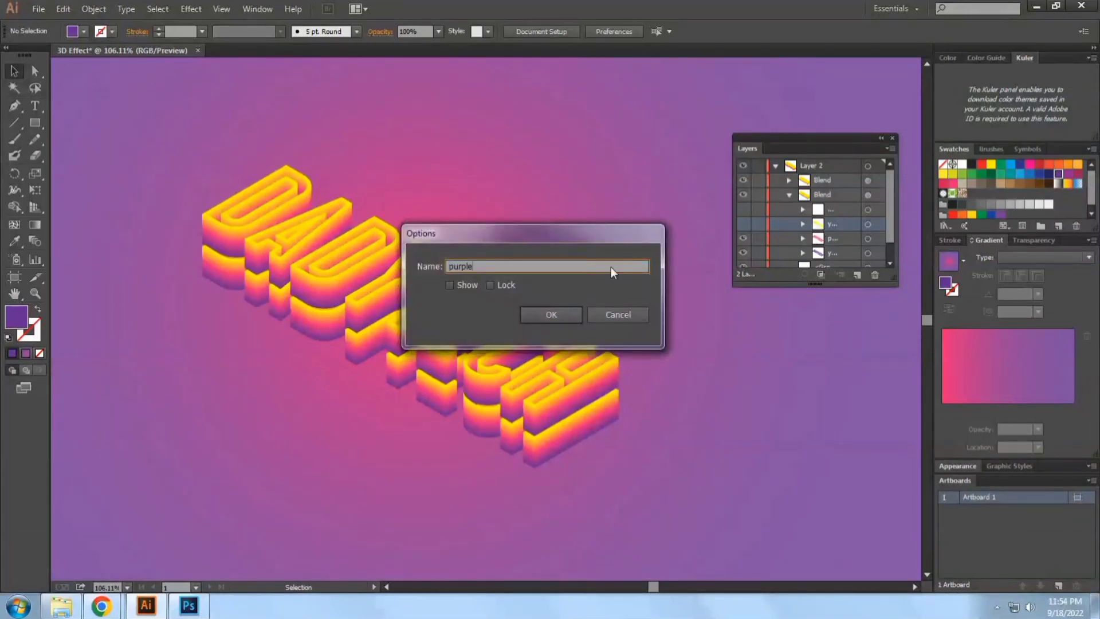
left_click(522, 314)
Delete the hidden white group from the lower lettering blend
left_click(819, 211)
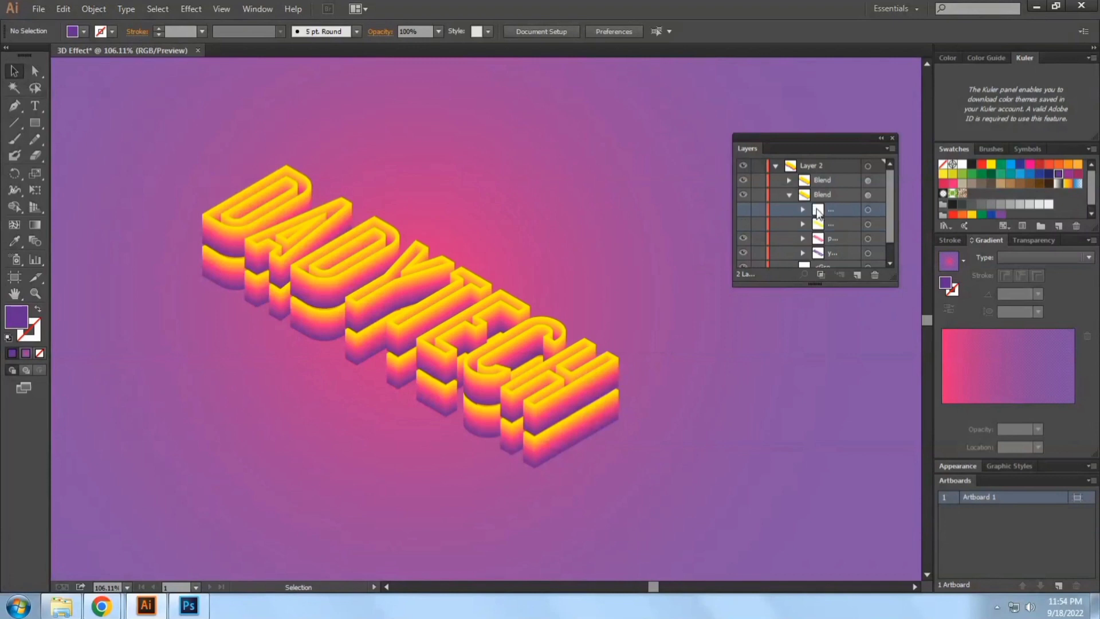
left_click(875, 275)
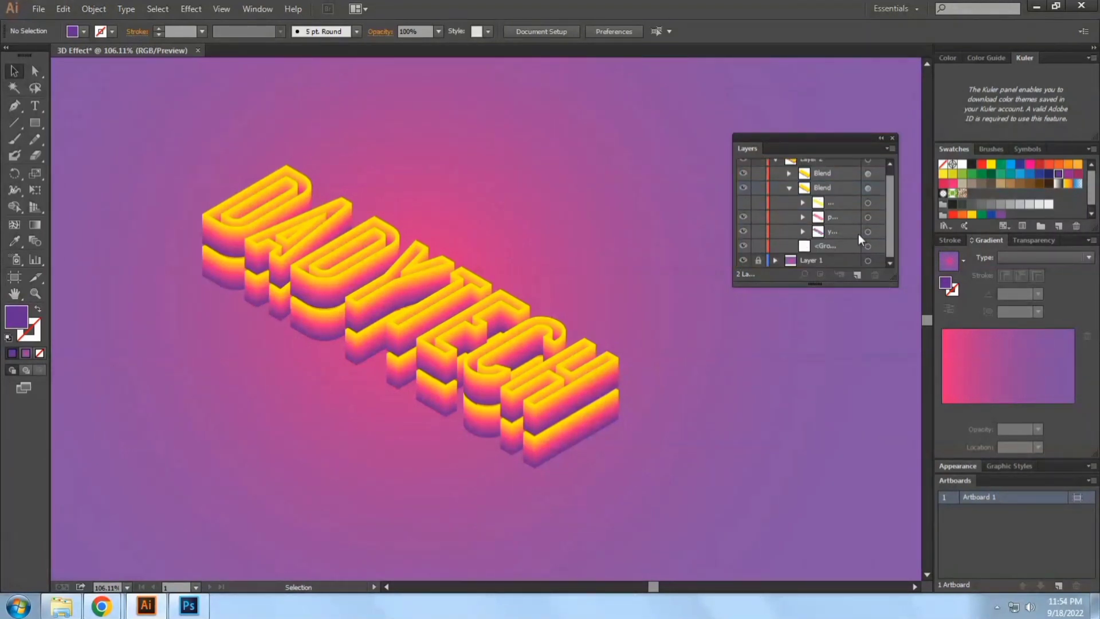
left_click(803, 202)
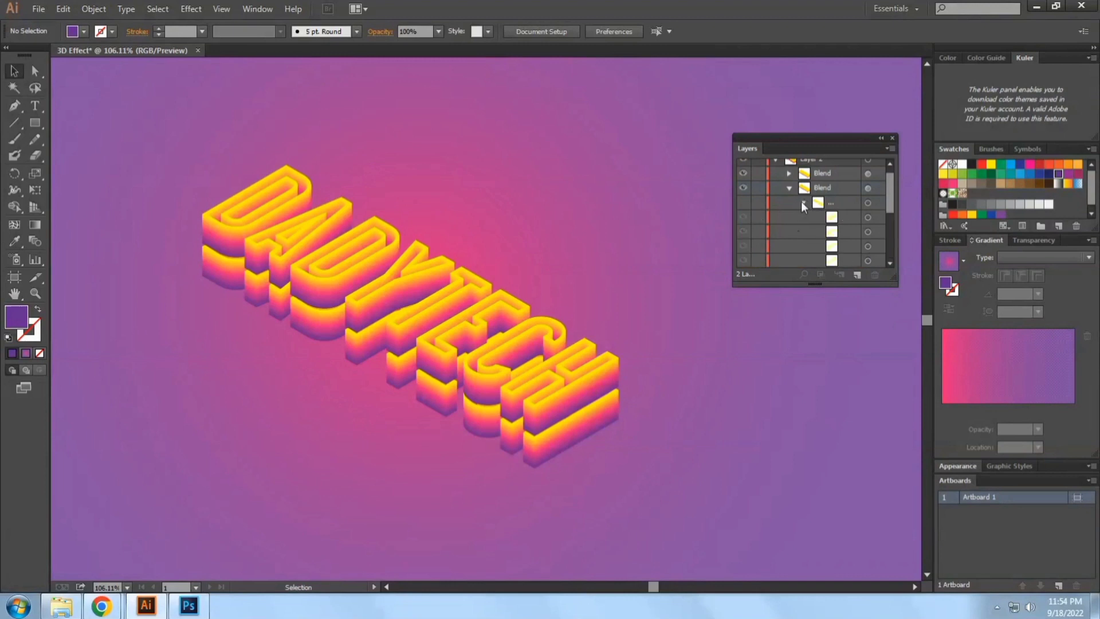
left_click(803, 202)
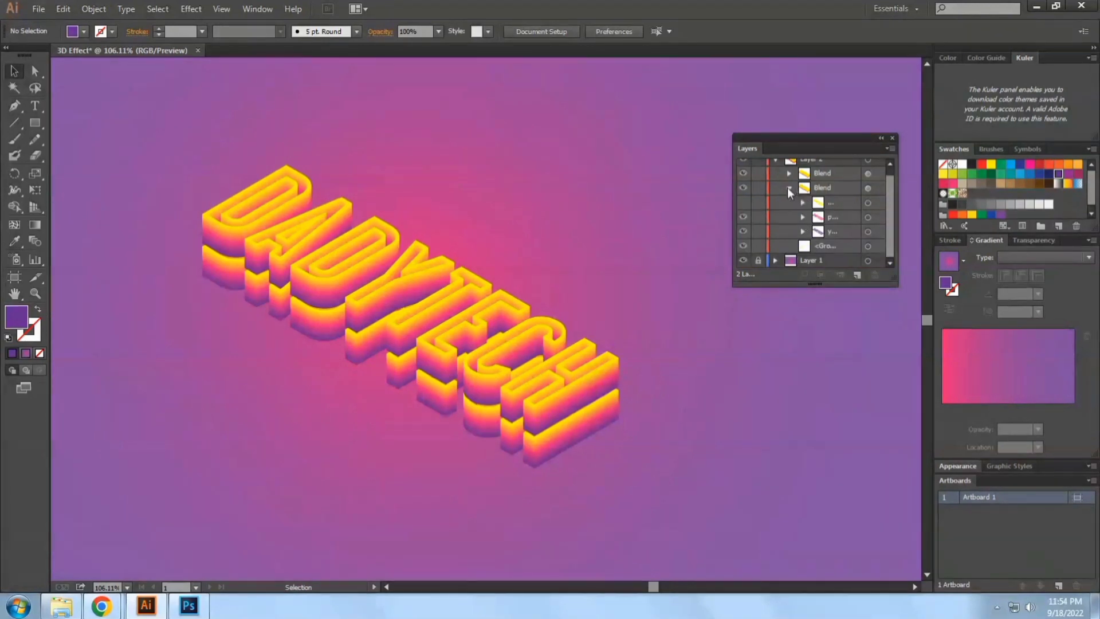
left_click(789, 188)
left_click(790, 195)
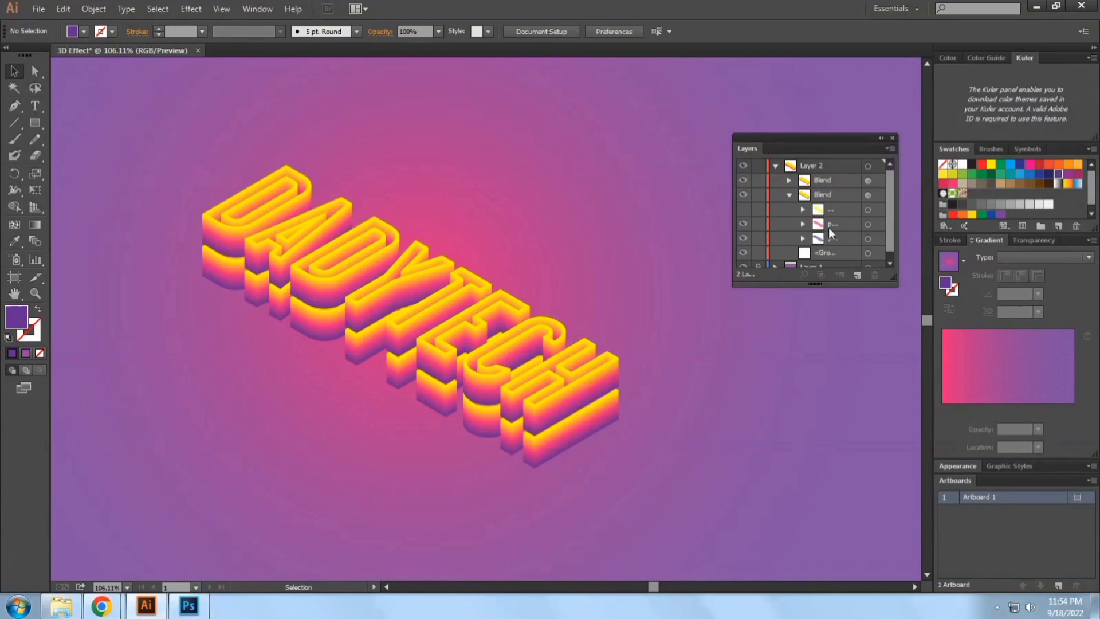
left_click(832, 211)
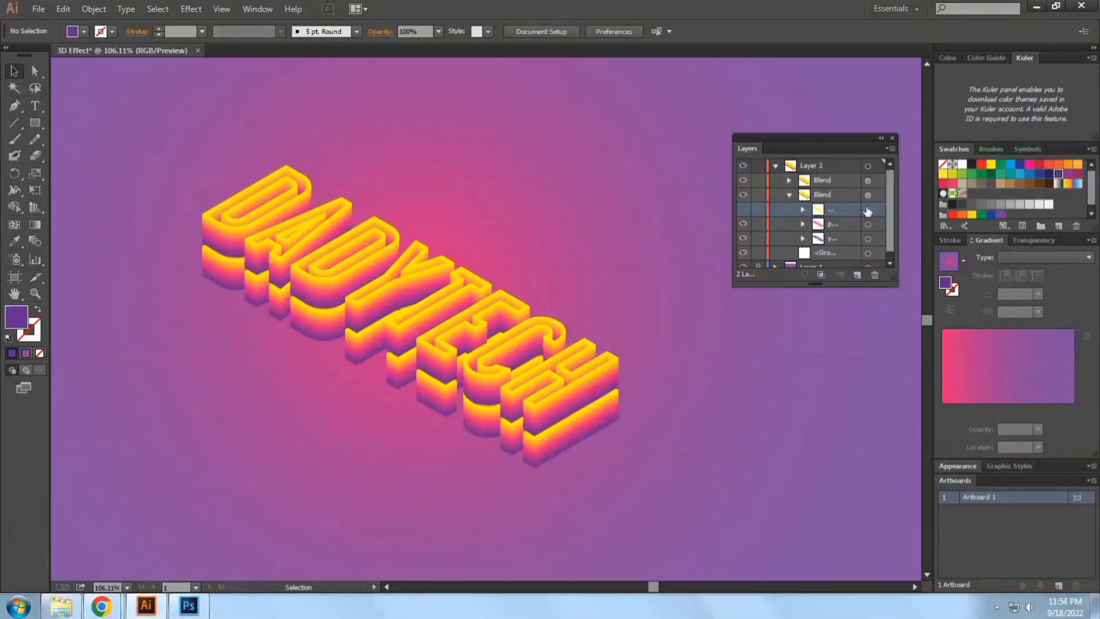
left_click(791, 195)
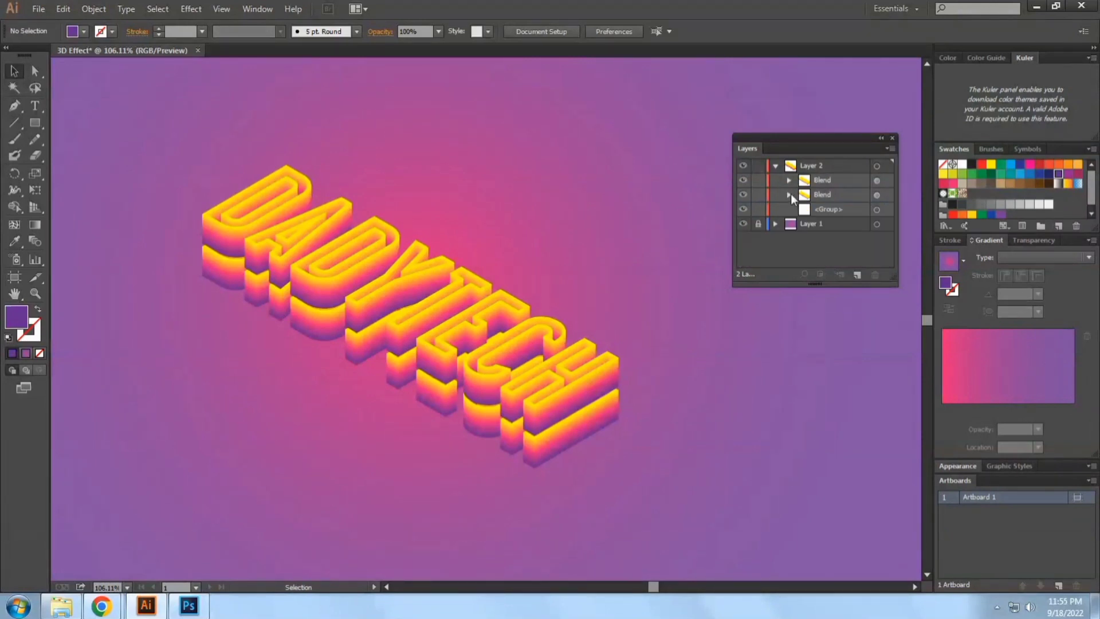
left_click(578, 436)
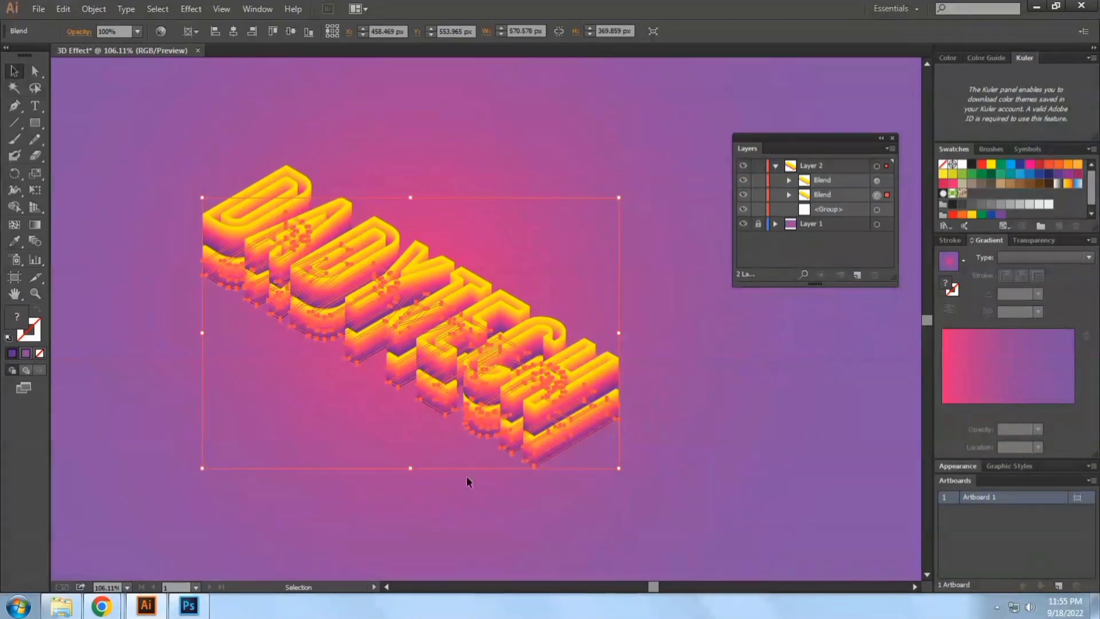
left_click(658, 423)
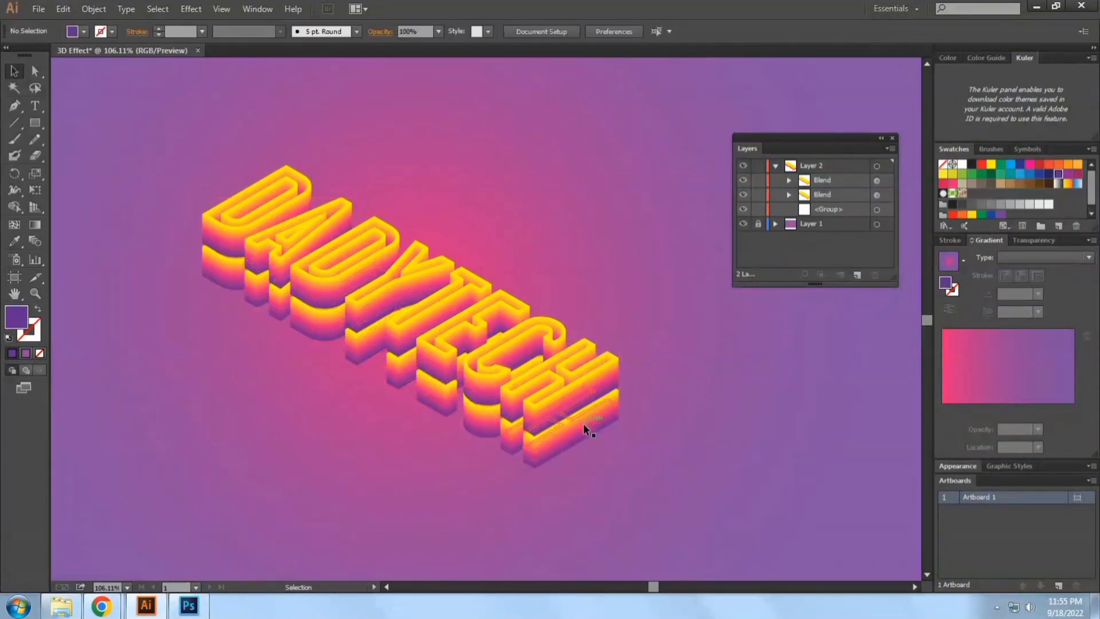
Fill the group named yellow at the bottom of the lower lettering blend with yellow
left_click(818, 195)
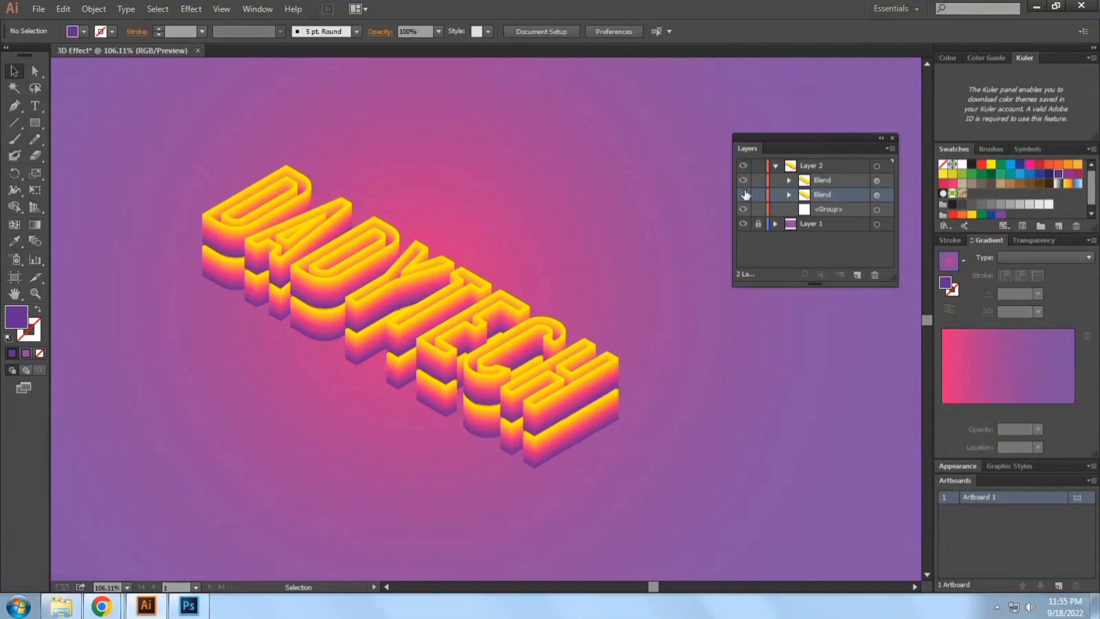
left_click(744, 195)
left_click(743, 195)
left_click(790, 195)
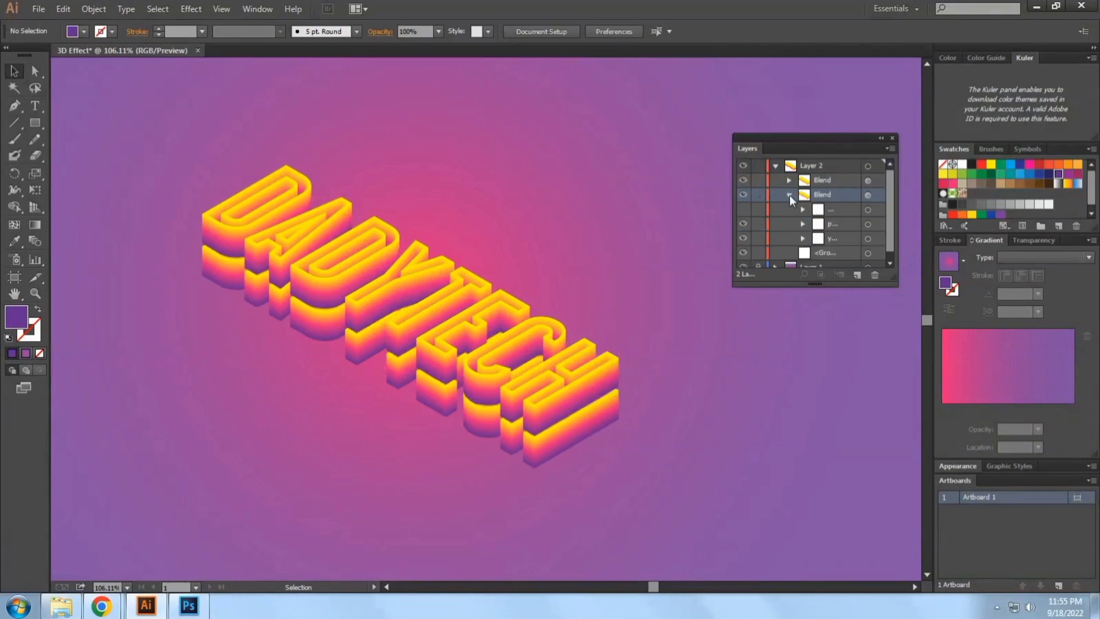
left_click(878, 239)
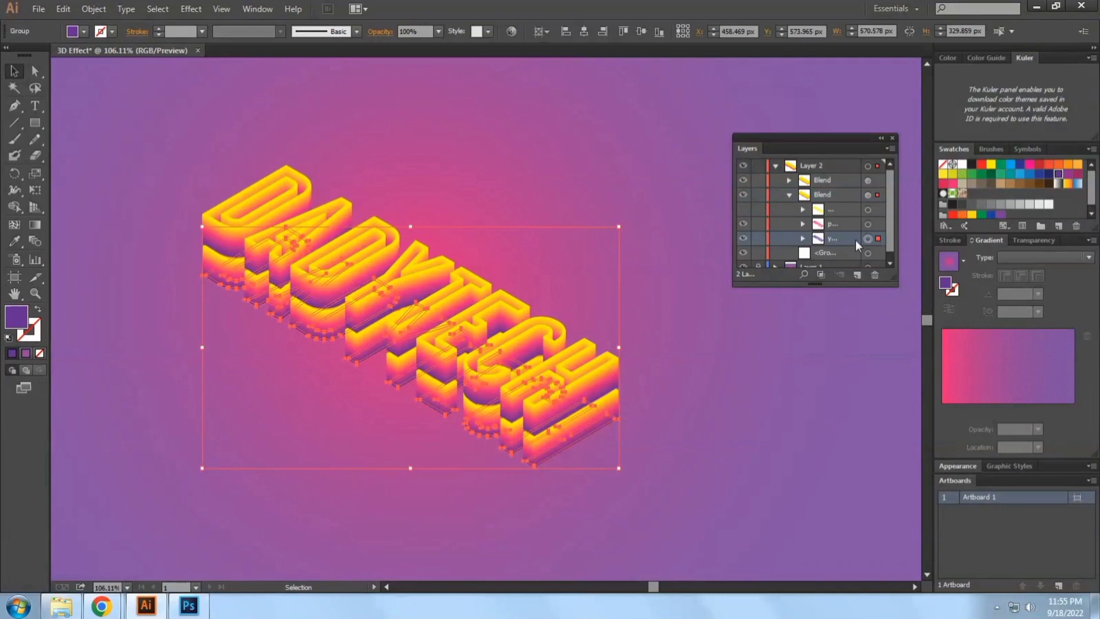
left_click(991, 164)
Fill the topmost group of the lower lettering blend with purple and deselect it
left_click(878, 210)
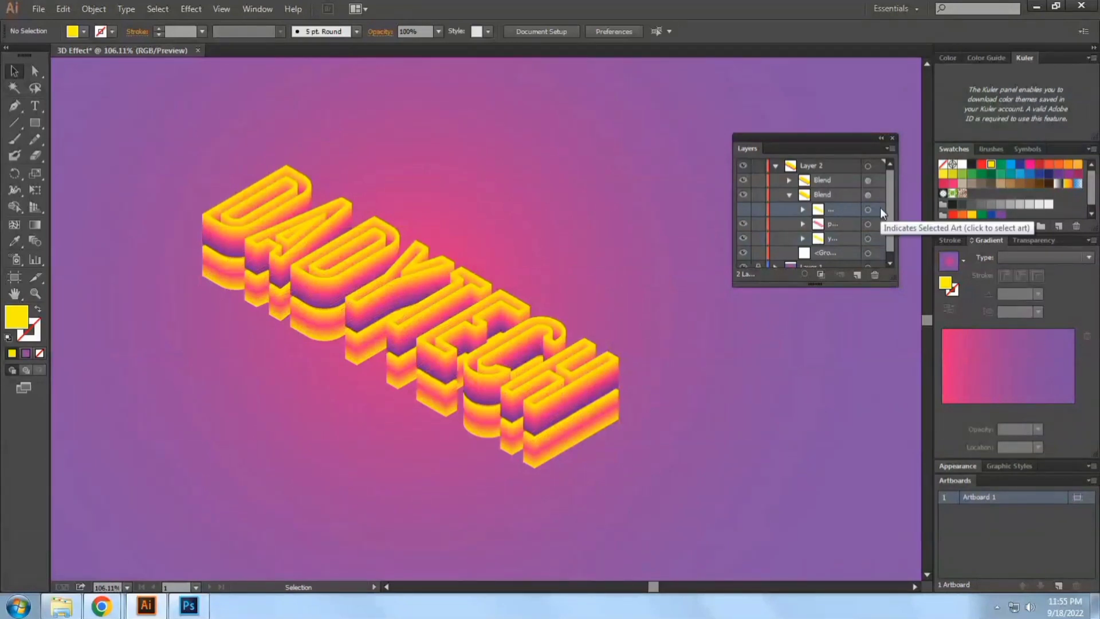
double_click(824, 210)
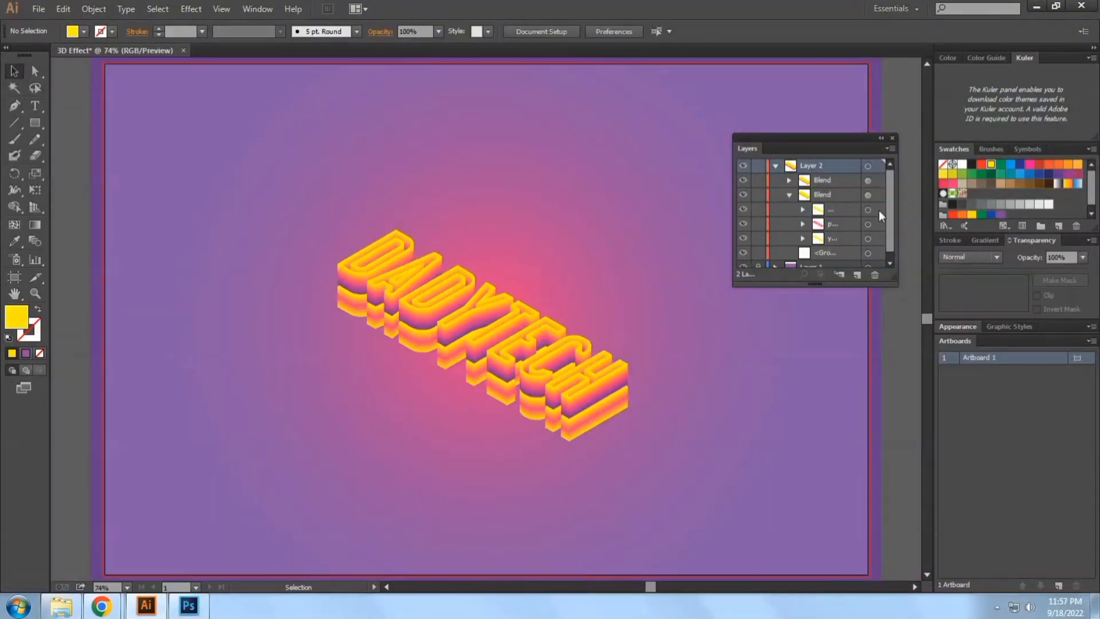
left_click(879, 211)
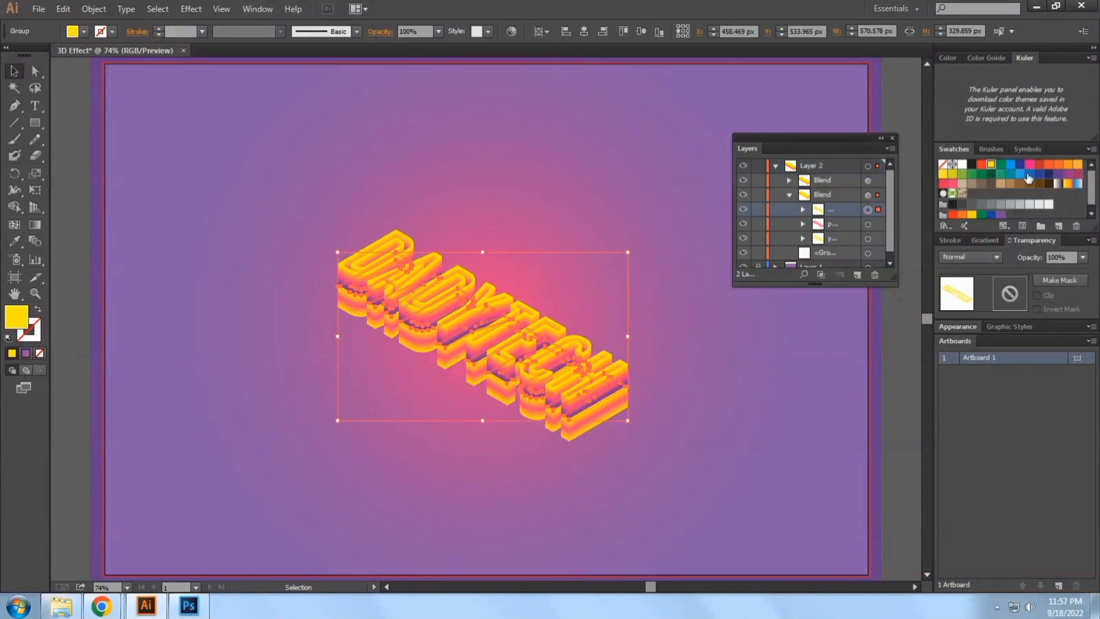
left_click(1058, 174)
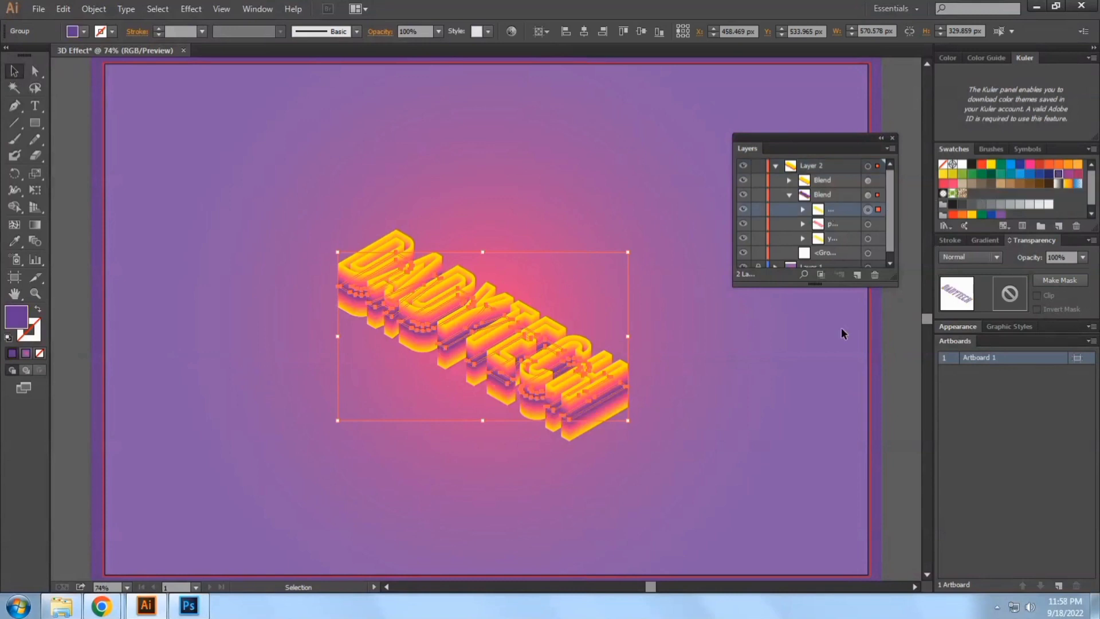
left_click(817, 361)
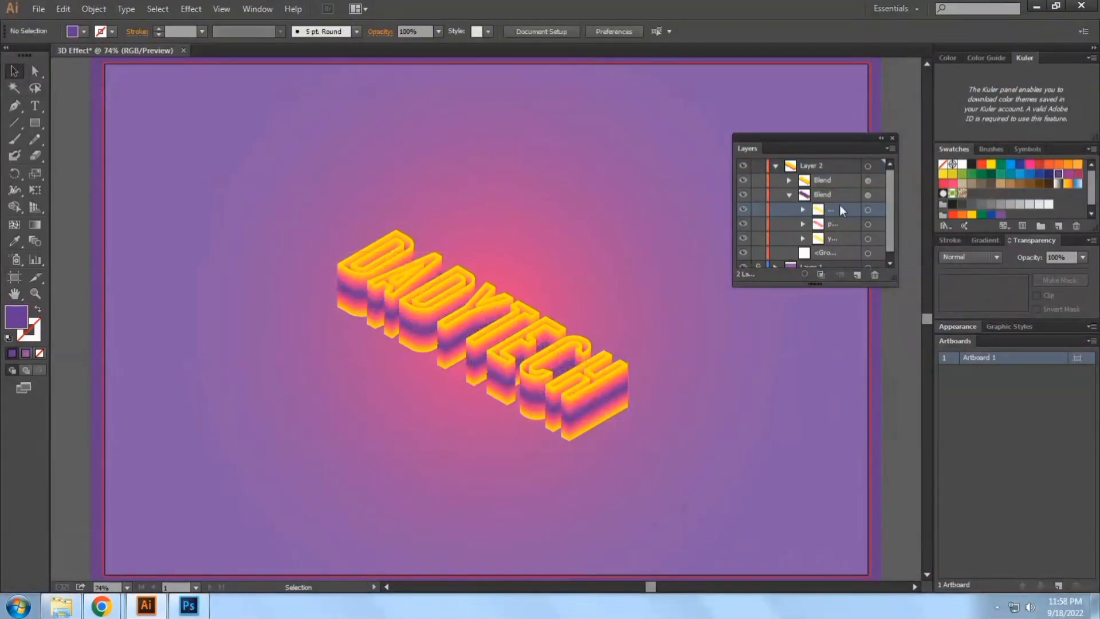
Set the opacity of the yellow group in the lower lettering blend to 0%
left_click(877, 237)
left_click(1064, 259)
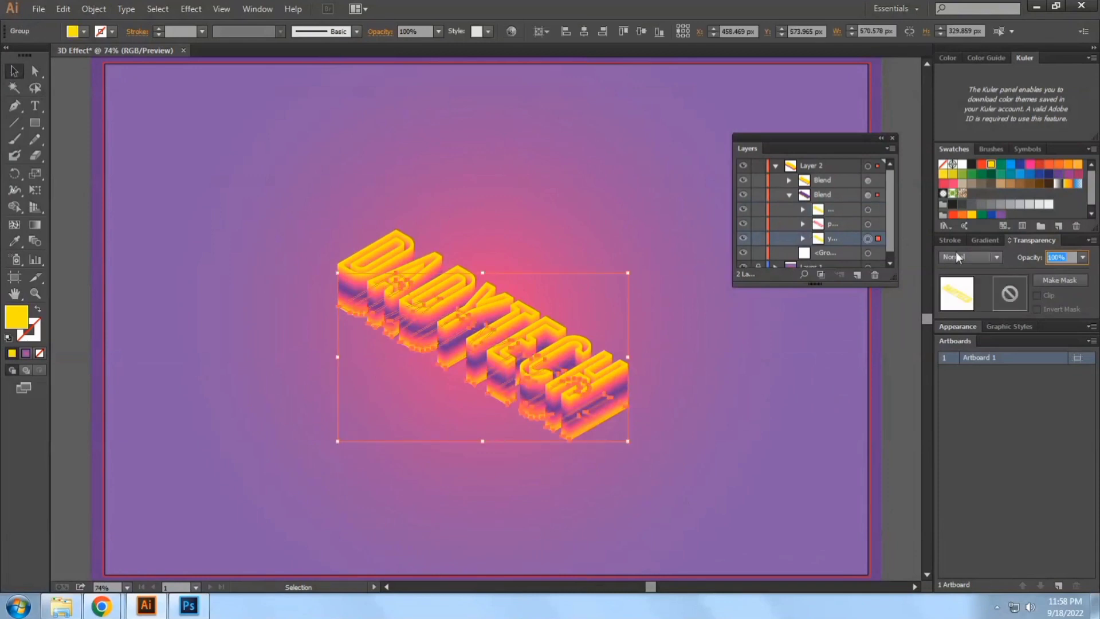
type("0")
key("Return")
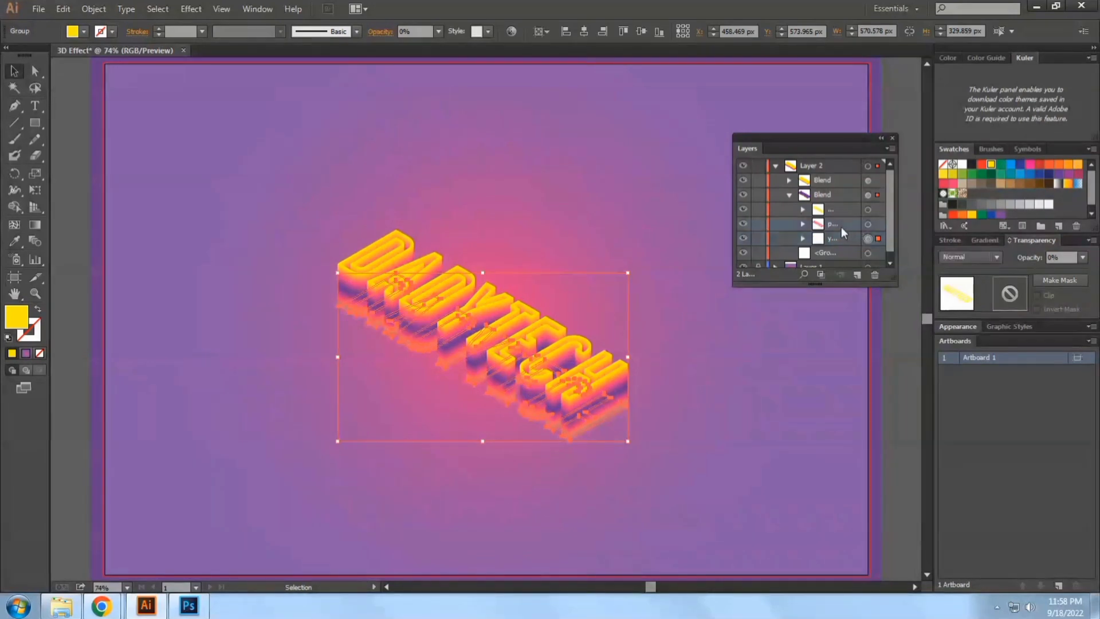
Set the opacity of the pink group in the lower lettering blend to 30%
left_click(869, 224)
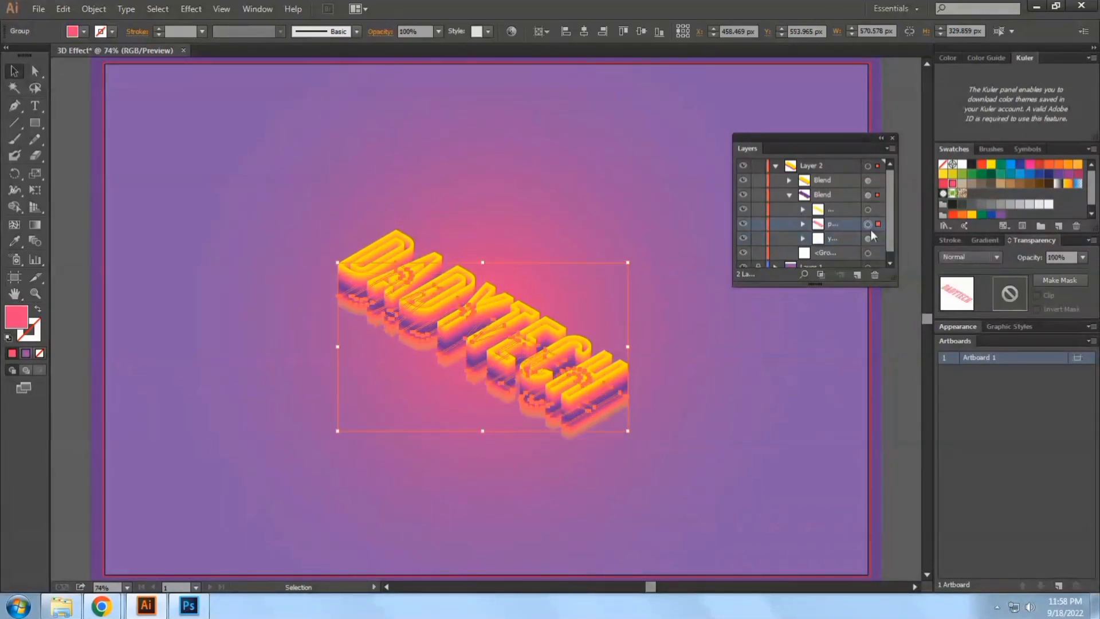
left_click(1064, 258)
type("30")
key("Return")
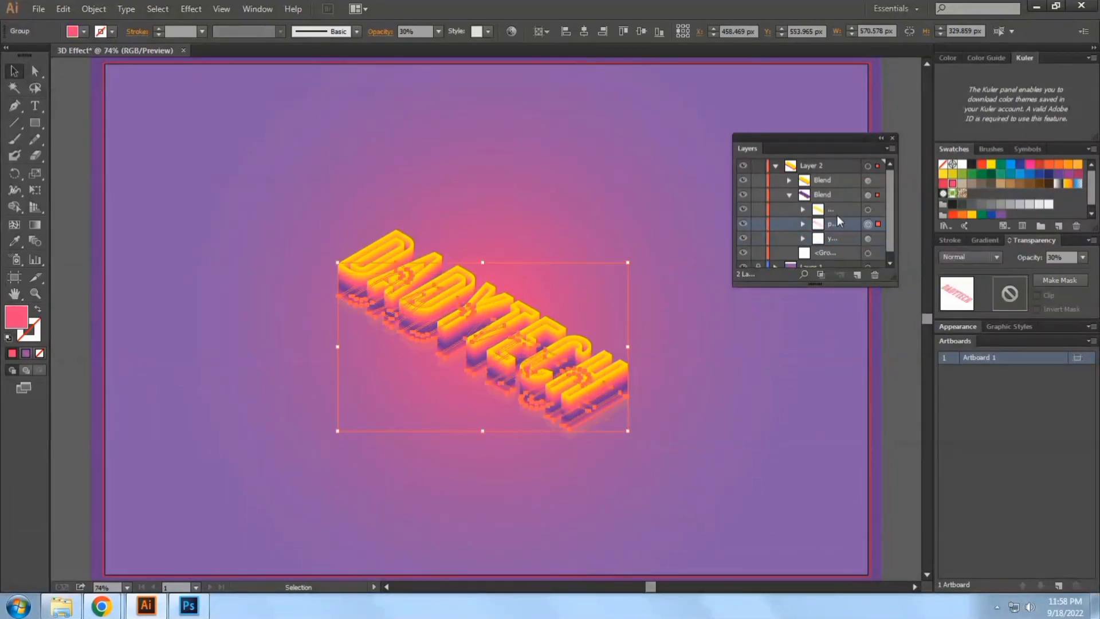
Set the opacity of the purple group in the lower lettering blend to 60% and deselect it
left_click(883, 211)
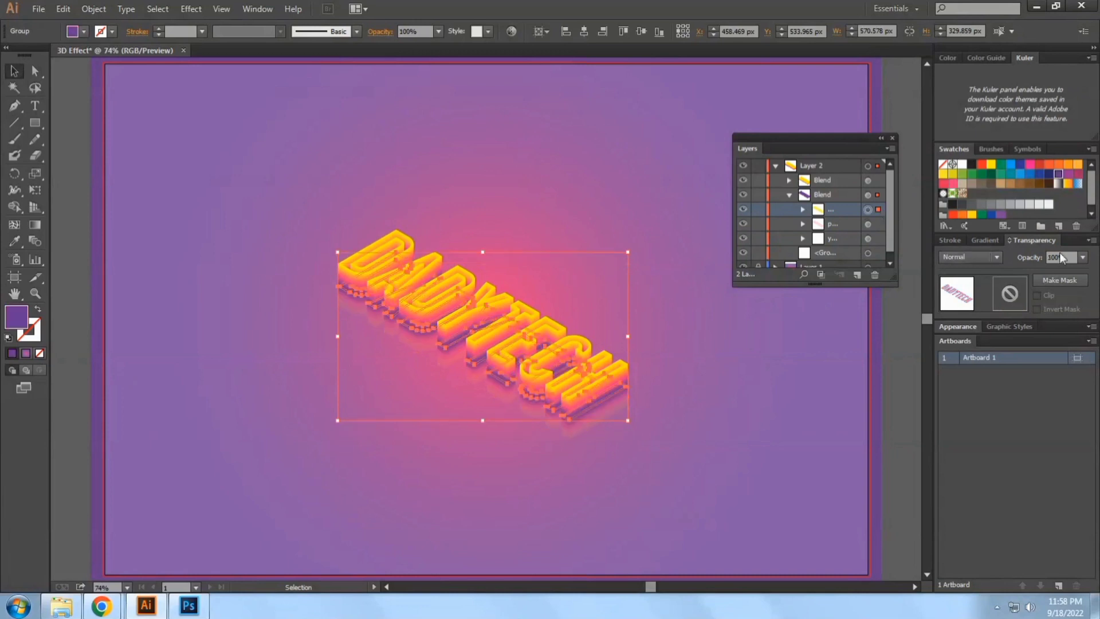
left_click_drag(1069, 258, 995, 243)
type("60")
key("Return")
left_click(784, 411)
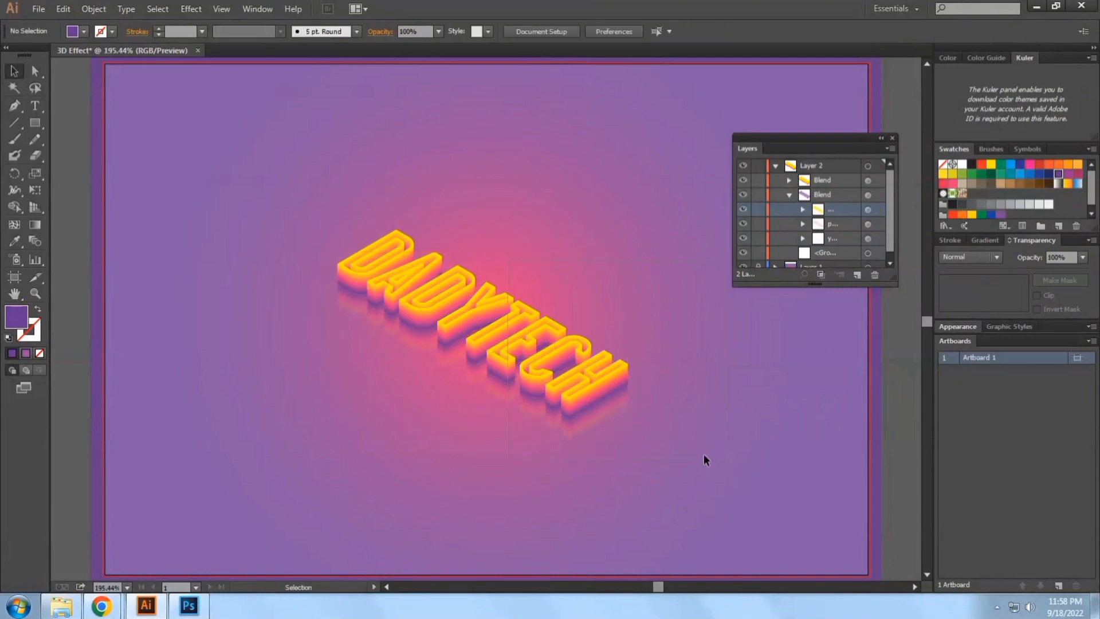
Examine the faded reflection beneath the lettering up close and against the whole artboard
left_click_drag(478, 427, 481, 424)
scroll(609, 457, "up", 5)
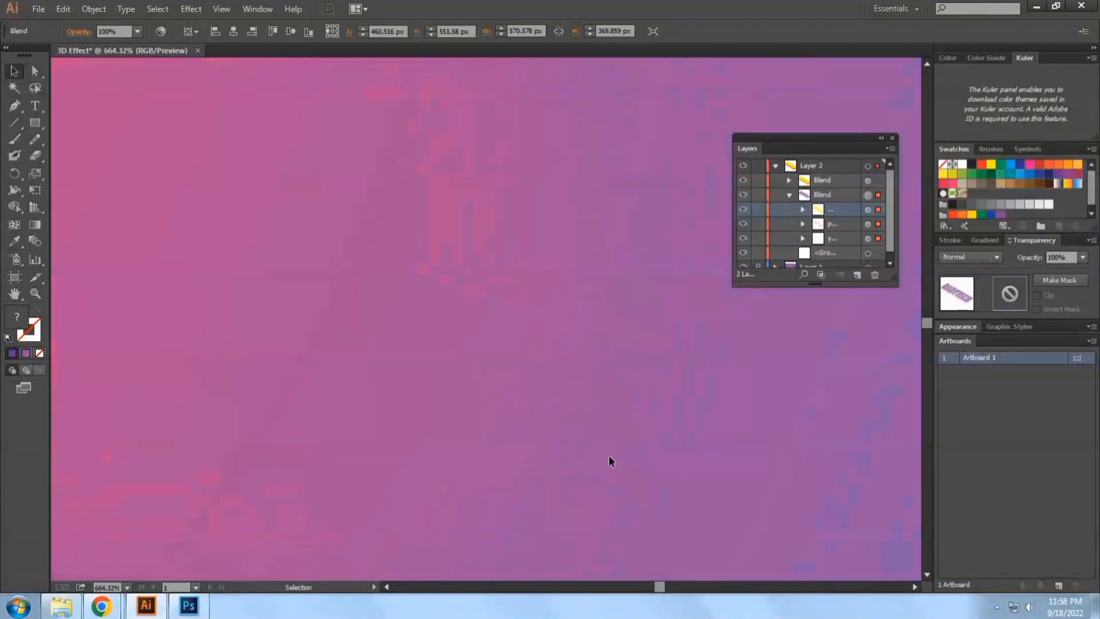
left_click(608, 455)
left_click_drag(451, 363, 441, 355)
key("ctrl+1")
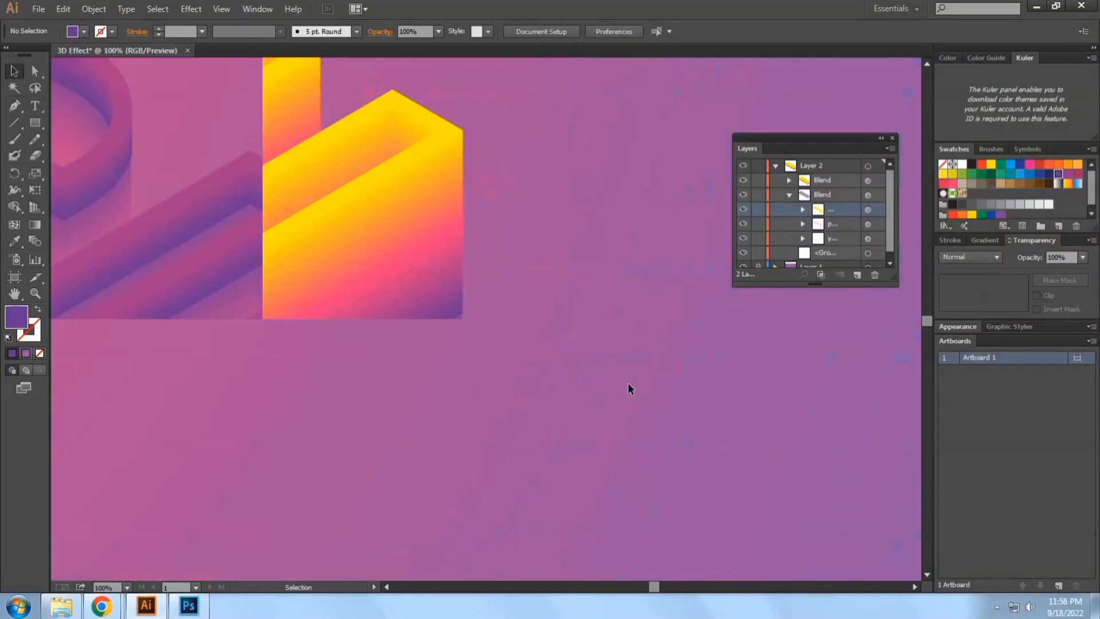
key("ctrl+minus")
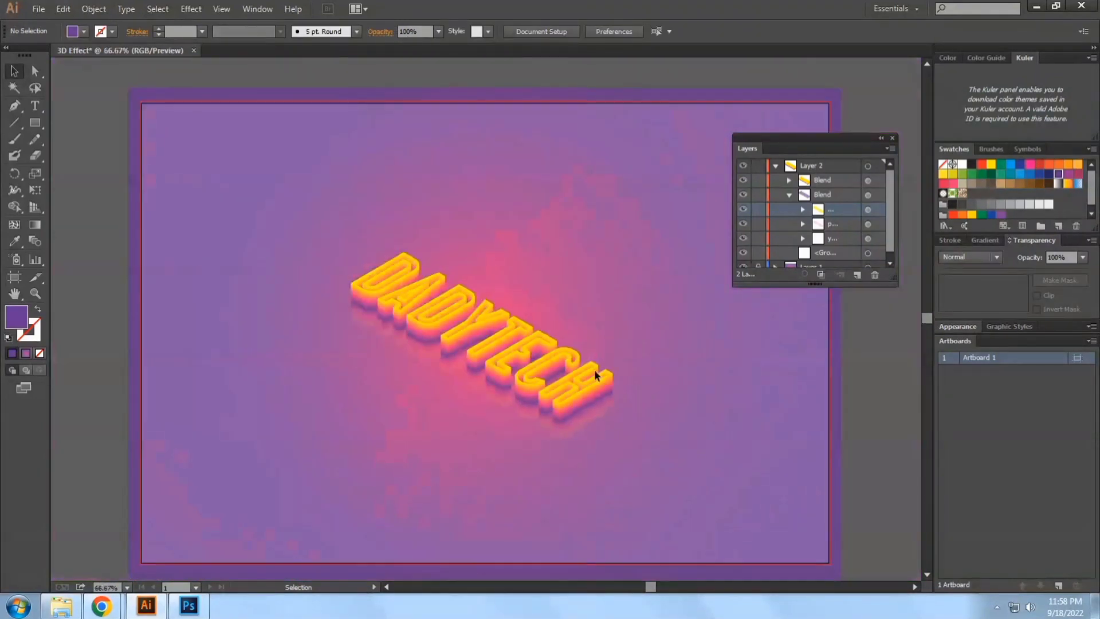
left_click(583, 366)
left_click(696, 250)
Restore the white outline on the lettering's top face by making the hidden group in the upper blend visible
left_click(800, 182)
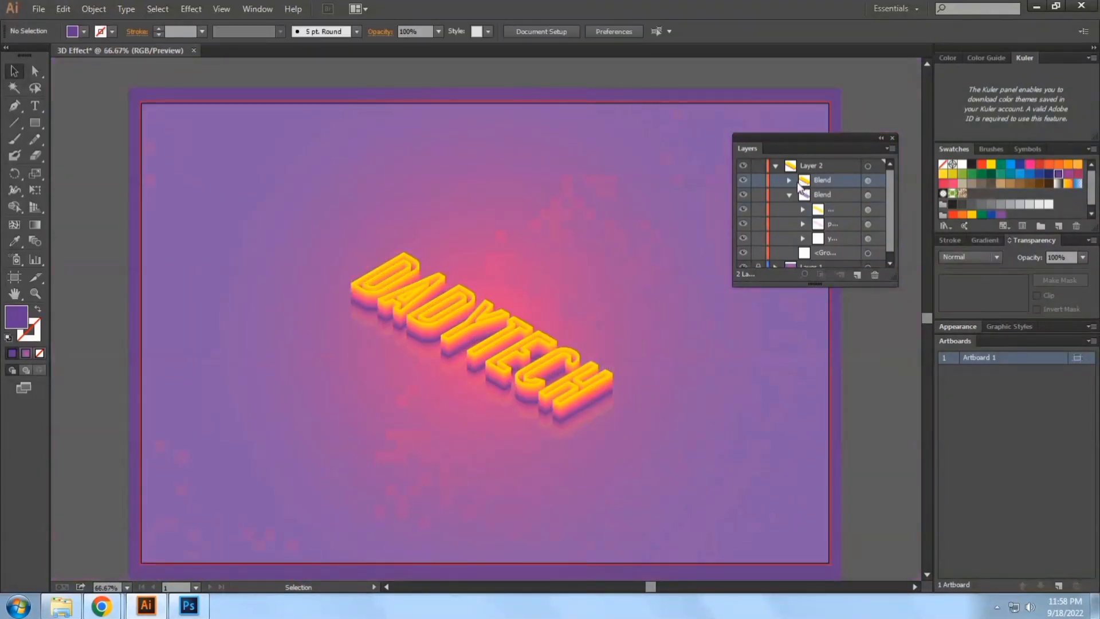
left_click(790, 181)
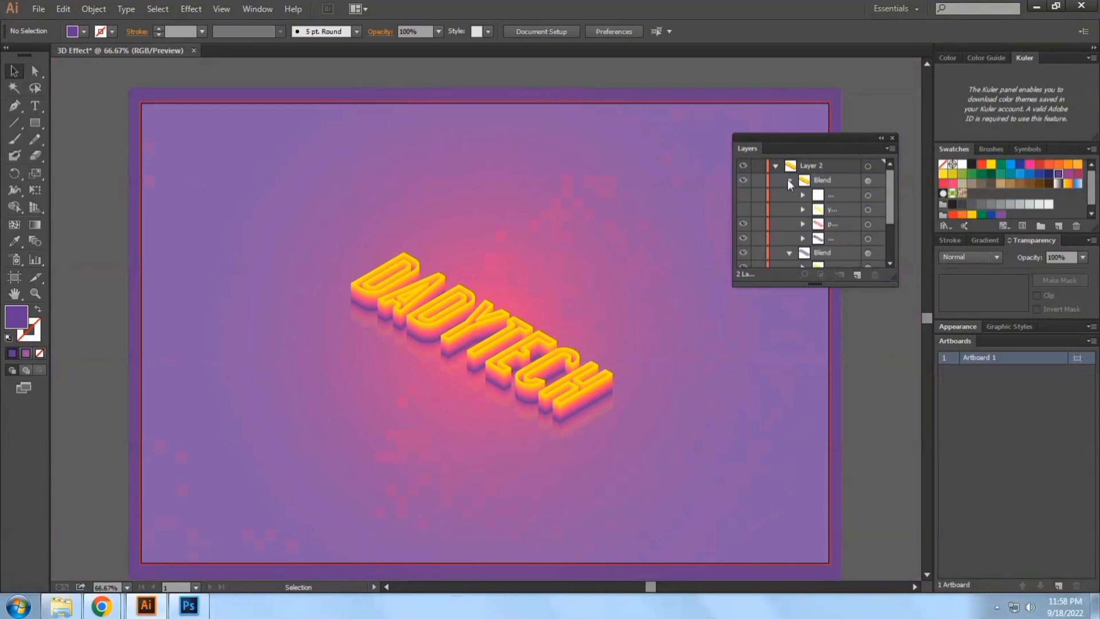
left_click(743, 209)
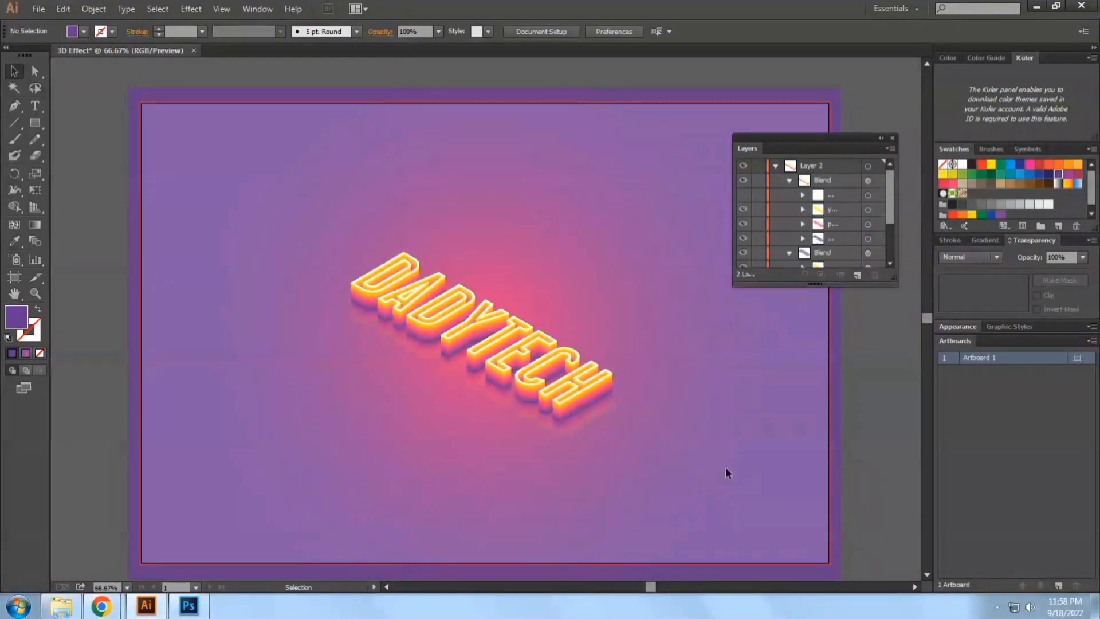
Group all the lettering blends and centre the group horizontally and vertically on the artboard
left_click_drag(470, 321, 311, 199)
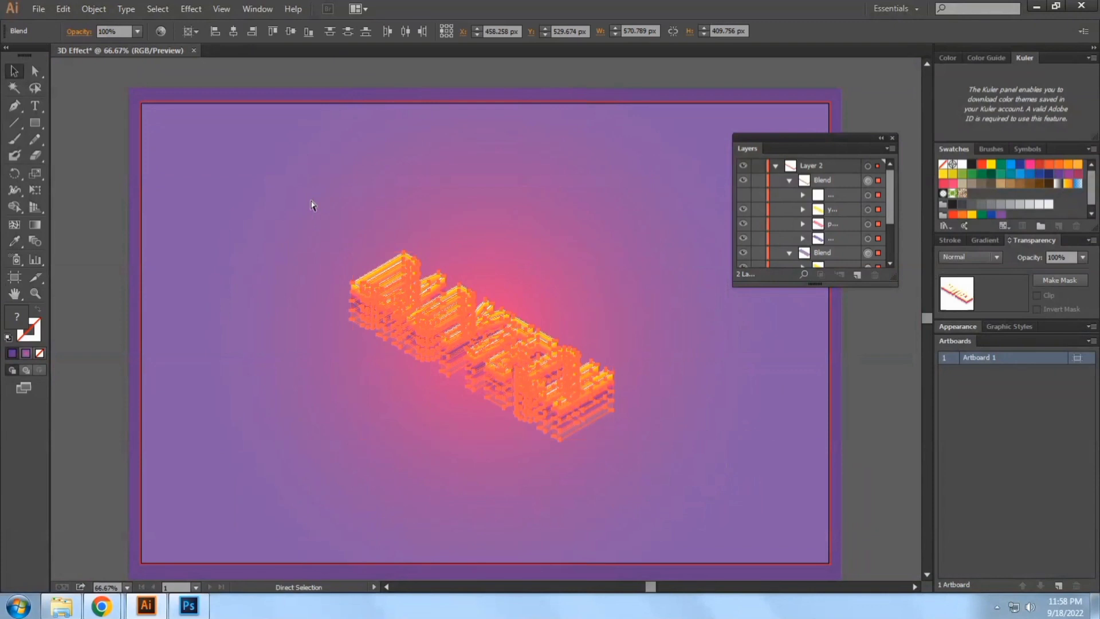
key("ctrl+g")
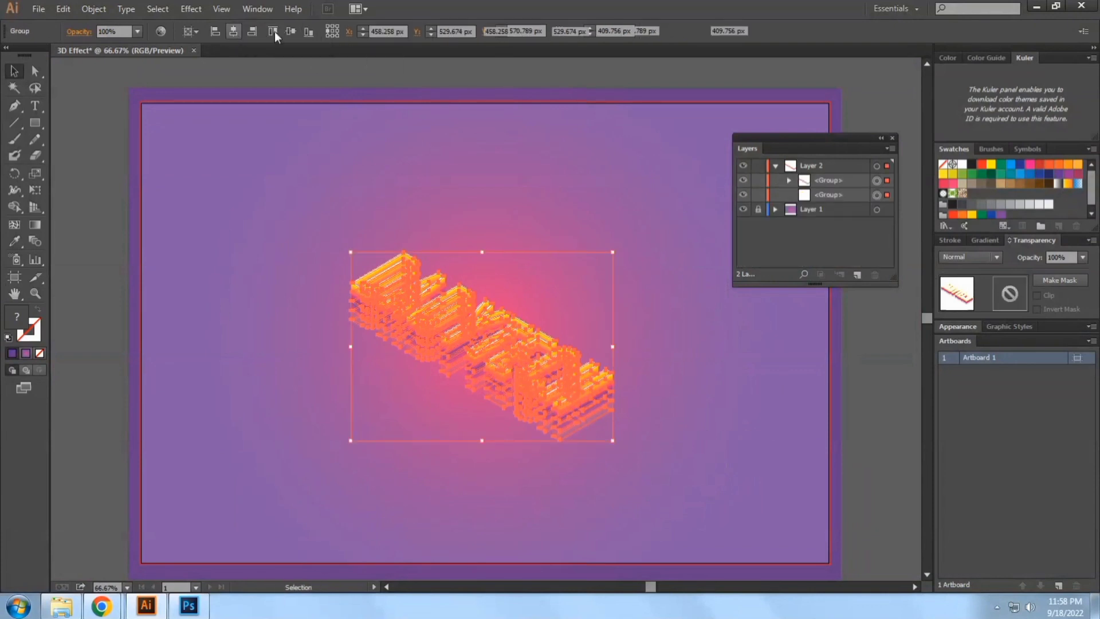
left_click(233, 31)
left_click(291, 31)
Enlarge the lettering group proportionally from its centre to about 893 by 641 px and deselect it
left_click_drag(616, 427, 692, 483)
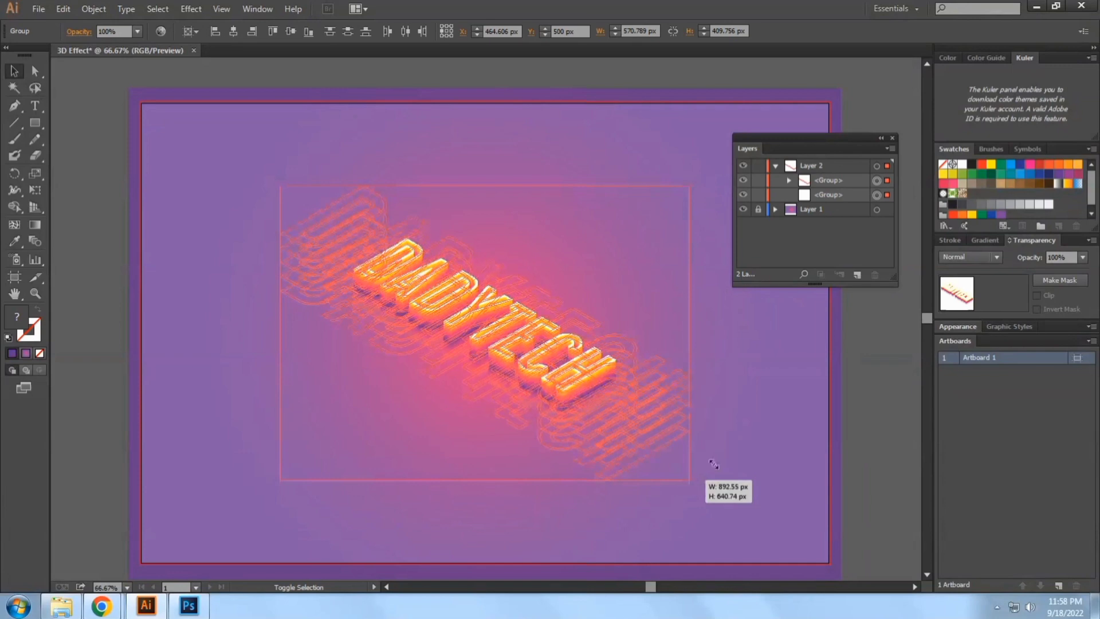
left_click(748, 435)
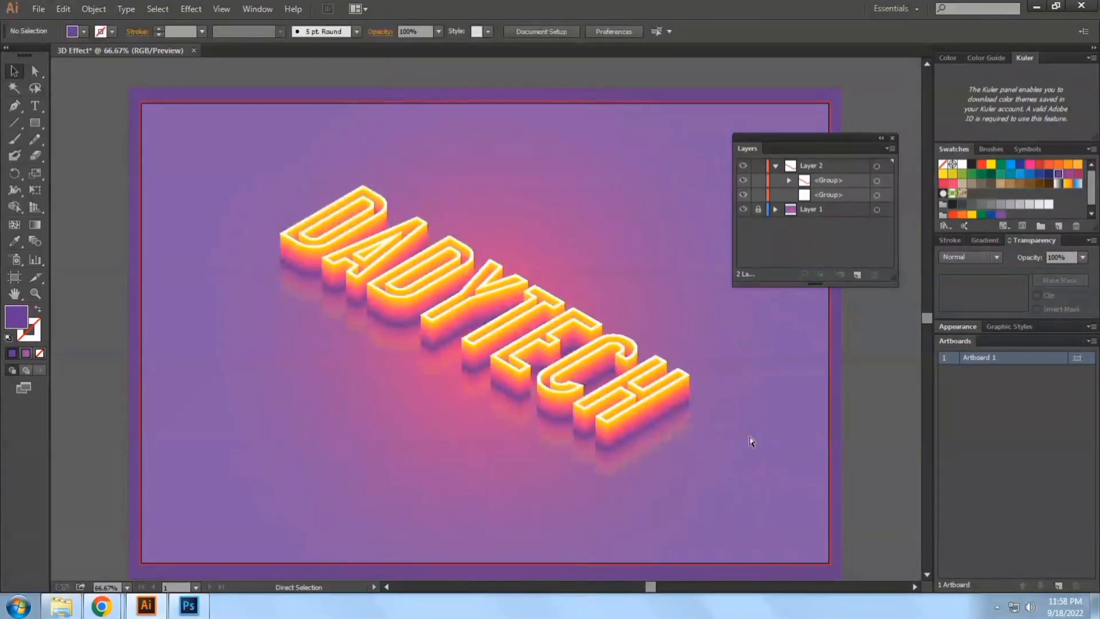
View the finished lettering artwork enlarged in full-screen mode
scroll(749, 435, "up", 1)
key("f")
key("f")
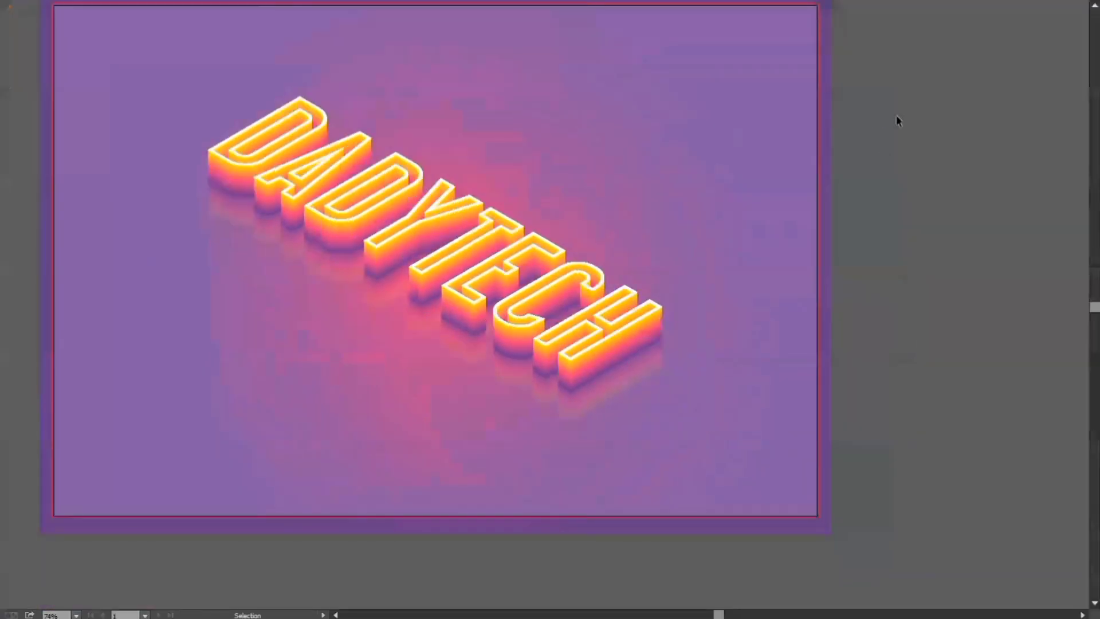
key("v")
scroll(883, 150, "up", 1)
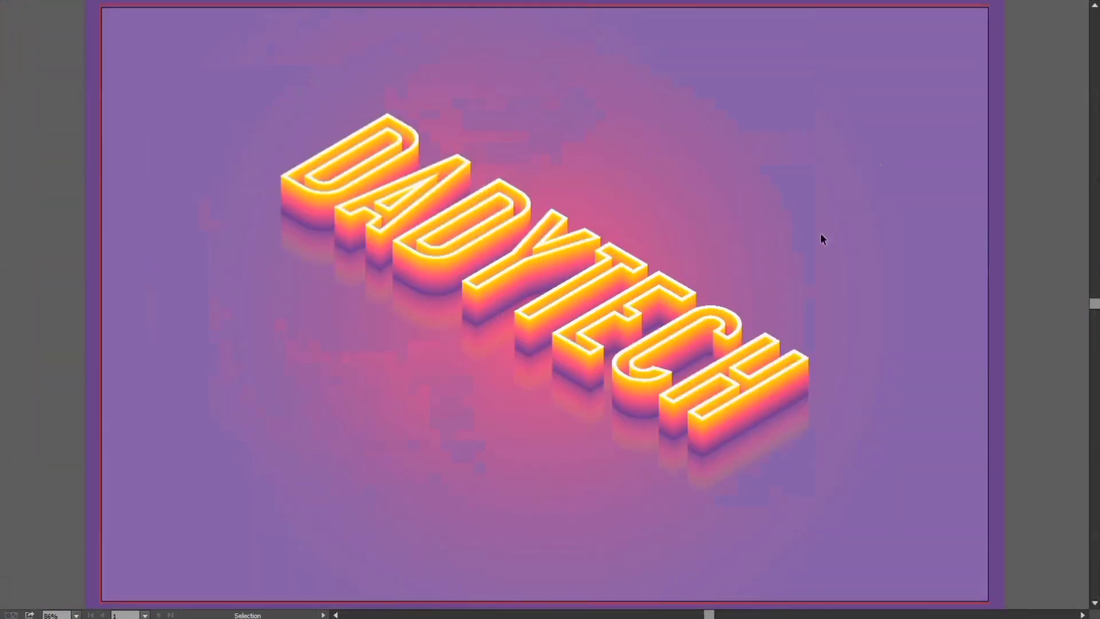